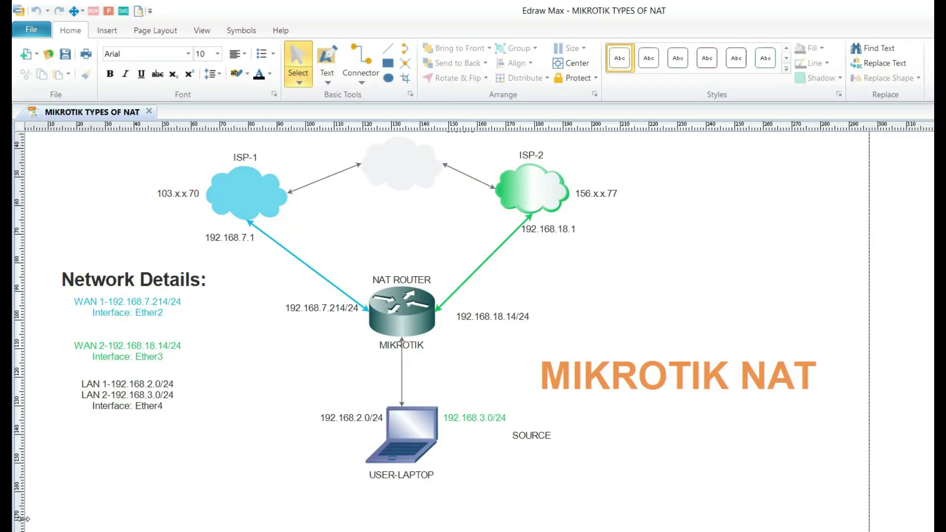
Examine the MikroTik network diagram and the Task 3 failover requirements and first step in MIKROTIK NAT TYPES.txt.
left_click(584, 375)
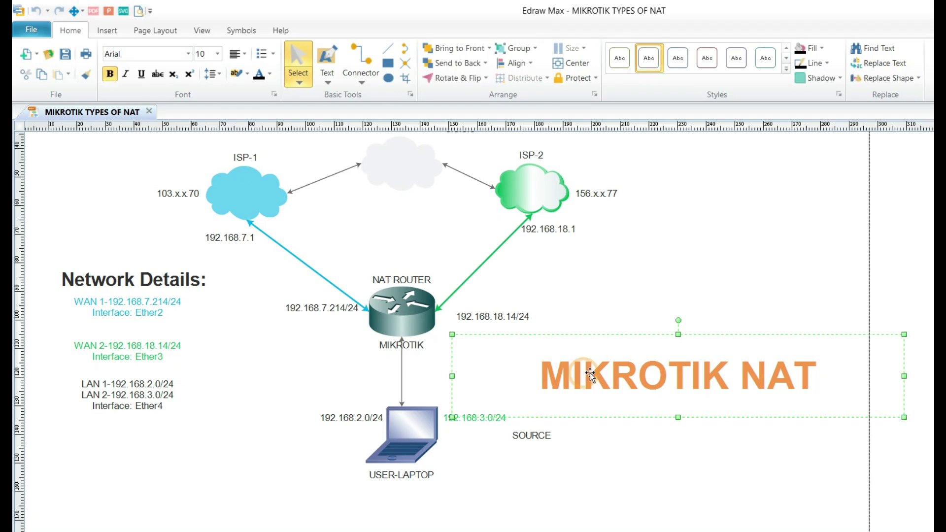
left_click(405, 309)
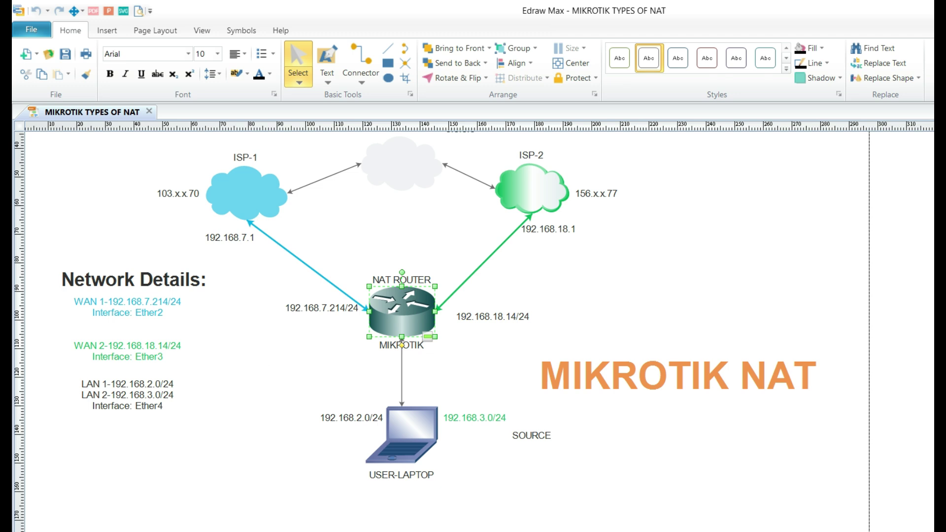
left_click(187, 396)
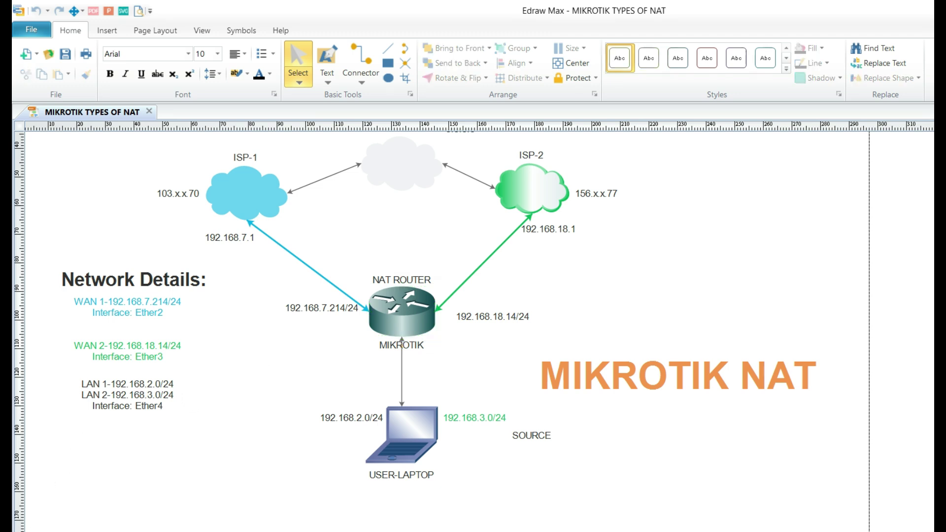
left_click(582, 373)
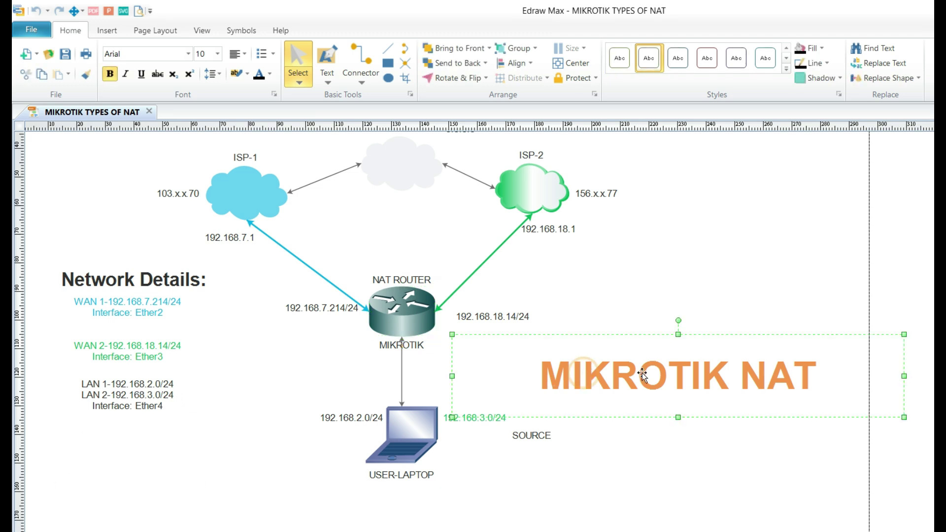
left_click(405, 309)
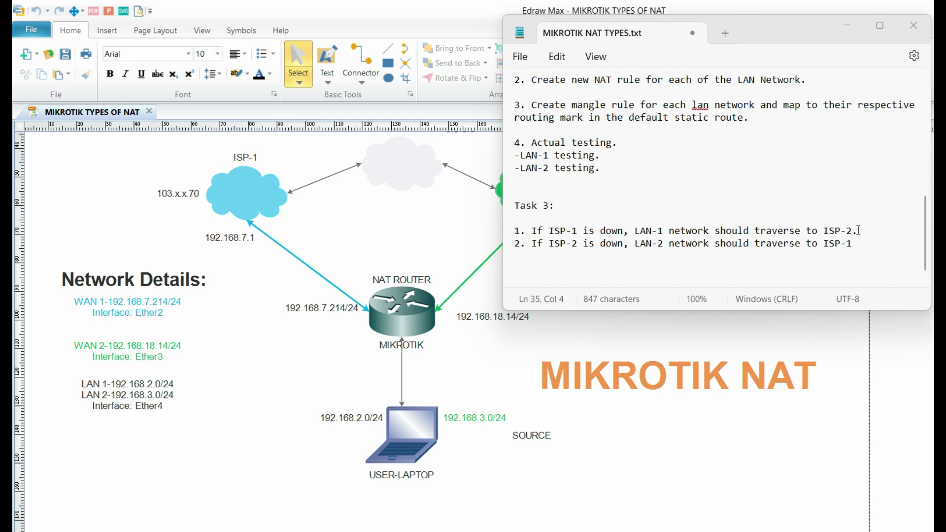
left_click_drag(858, 230, 518, 237)
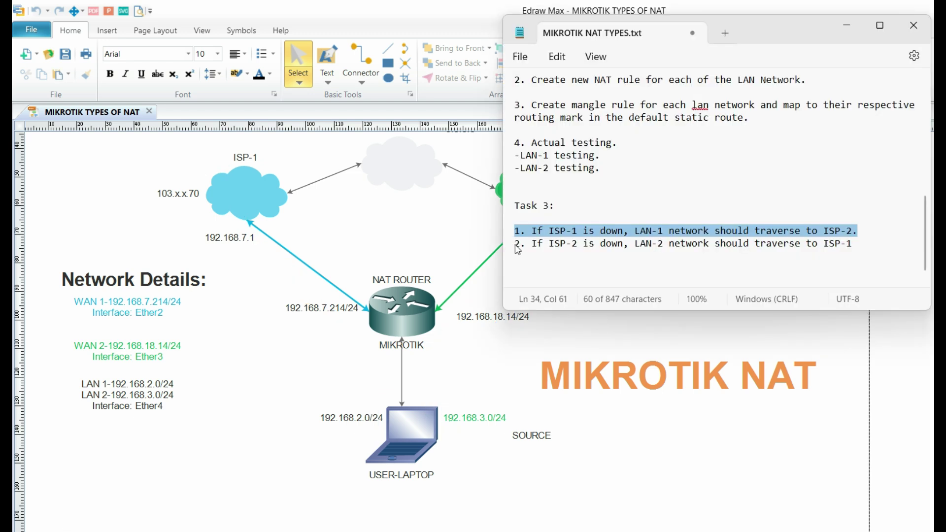
left_click_drag(514, 244, 855, 253)
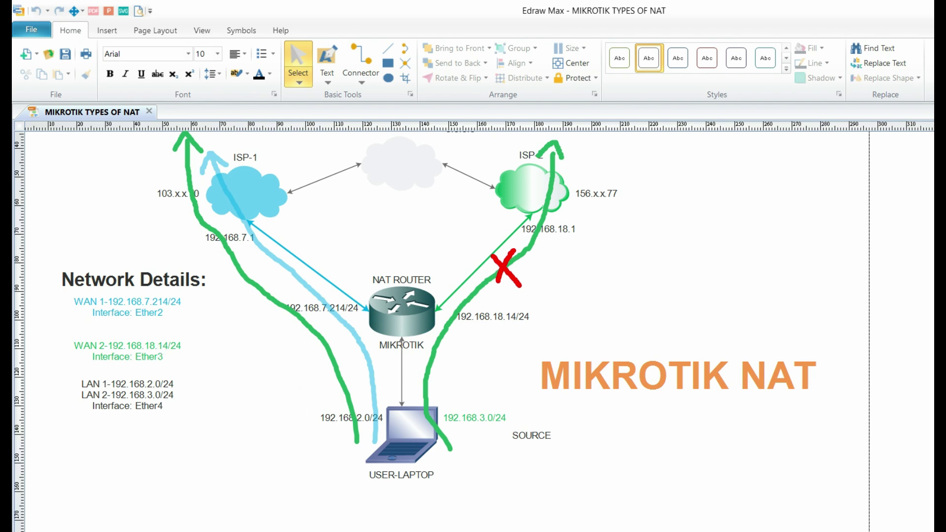
key("alt+Tab")
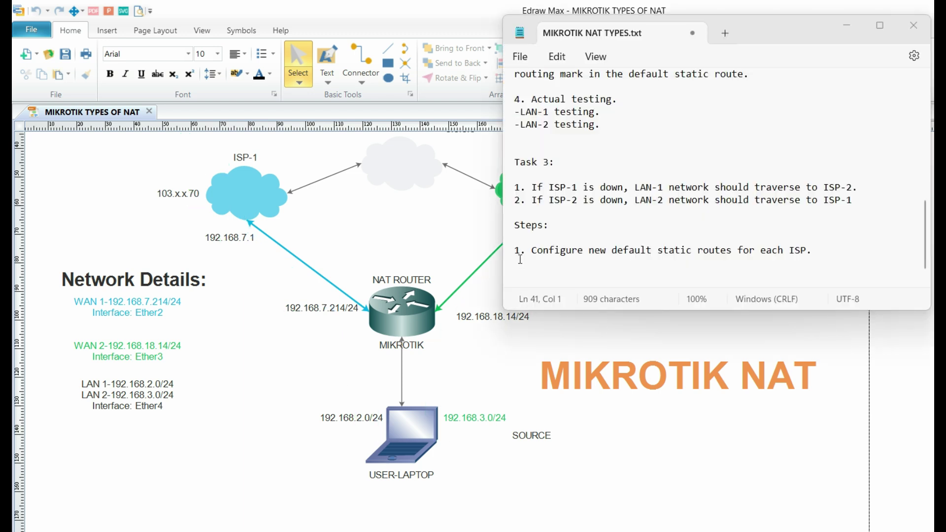
left_click_drag(518, 255, 814, 259)
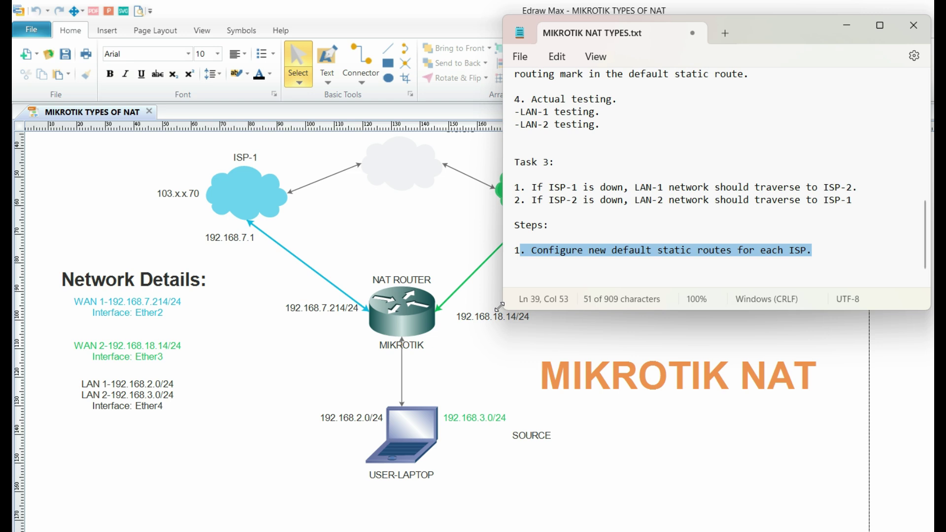
Switch to WinBox and open the router's IP route list.
key("alt+Tab")
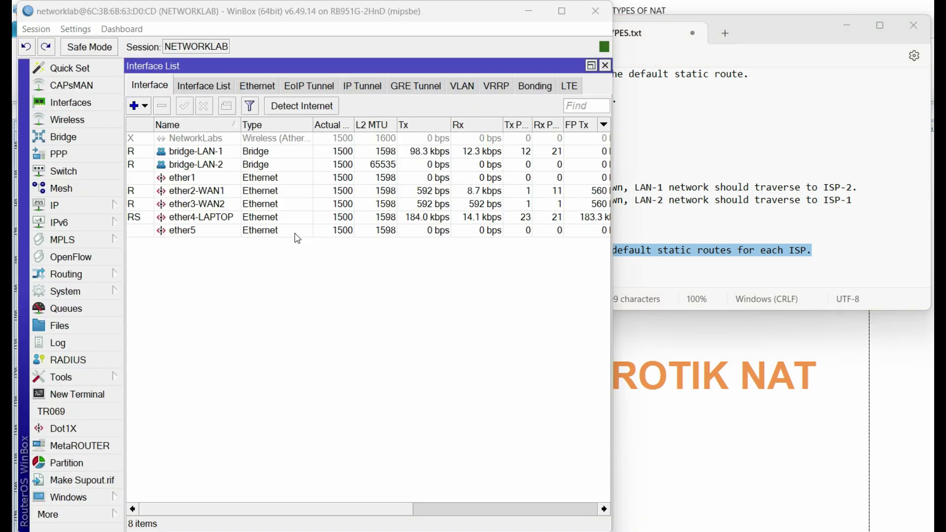
left_click(94, 204)
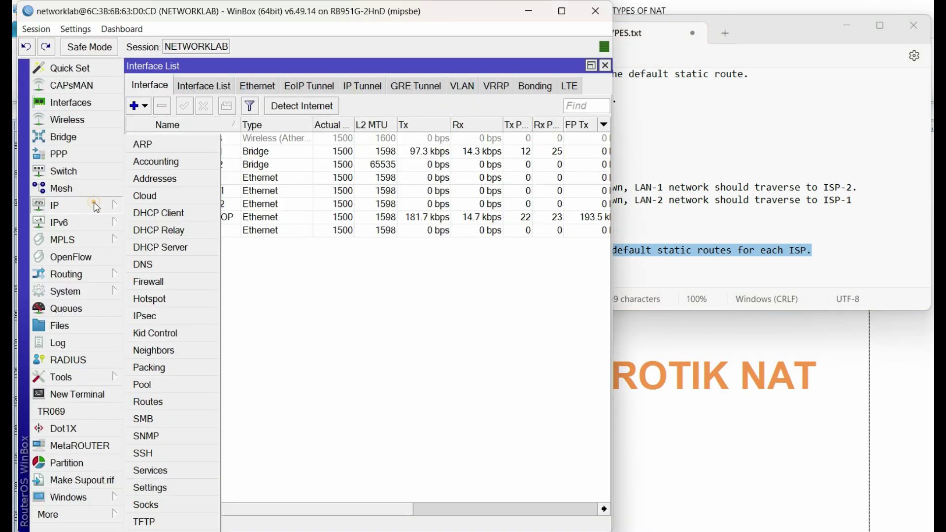
left_click(148, 402)
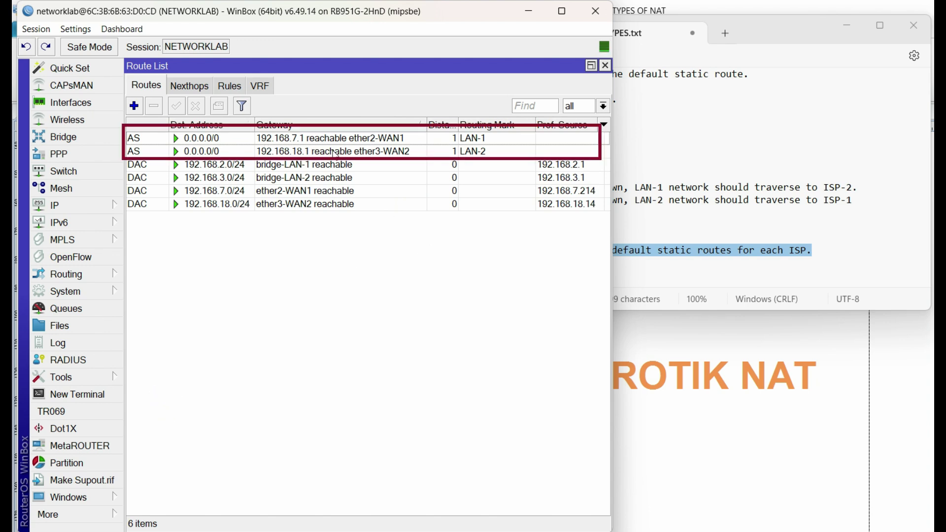
Duplicate the LAN-1 default route through gateway 192.168.7.1 as a new route without a routing mark.
double_click(264, 140)
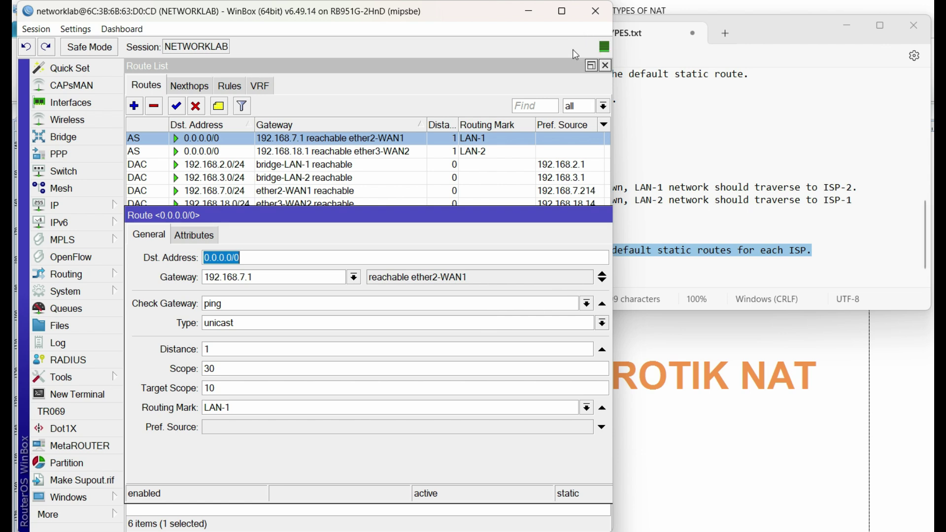
left_click_drag(616, 124, 771, 126)
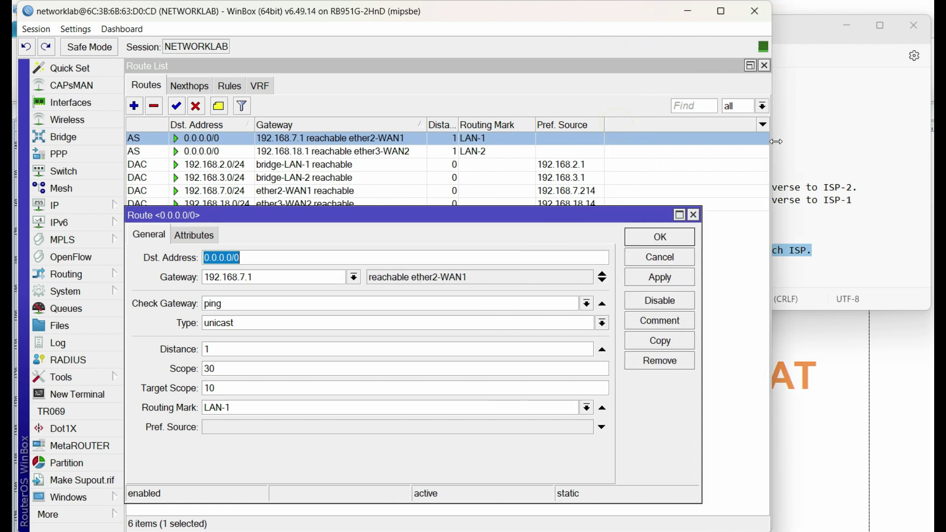
left_click(650, 345)
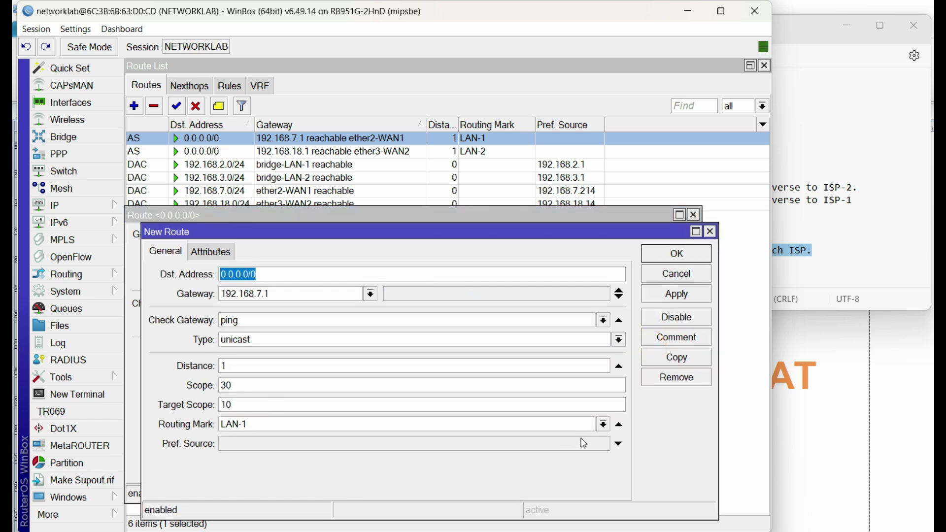
left_click(392, 422)
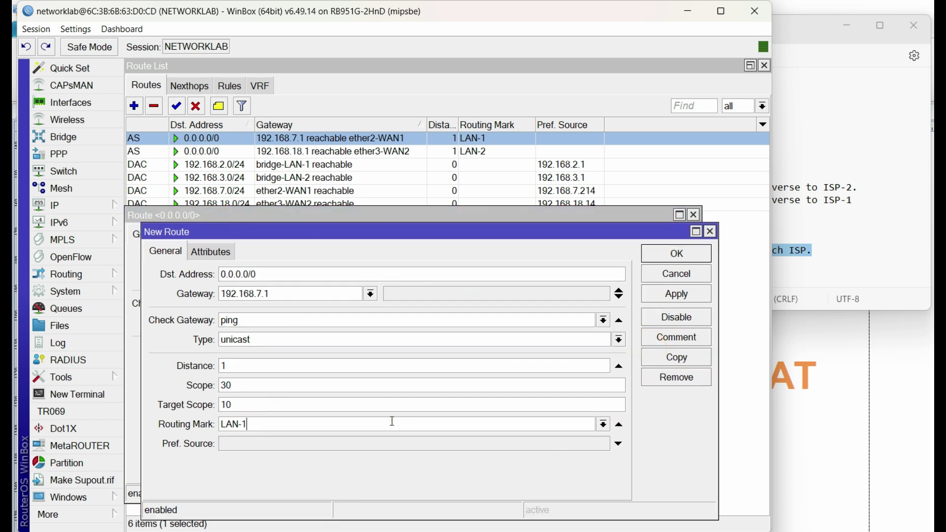
left_click(620, 425)
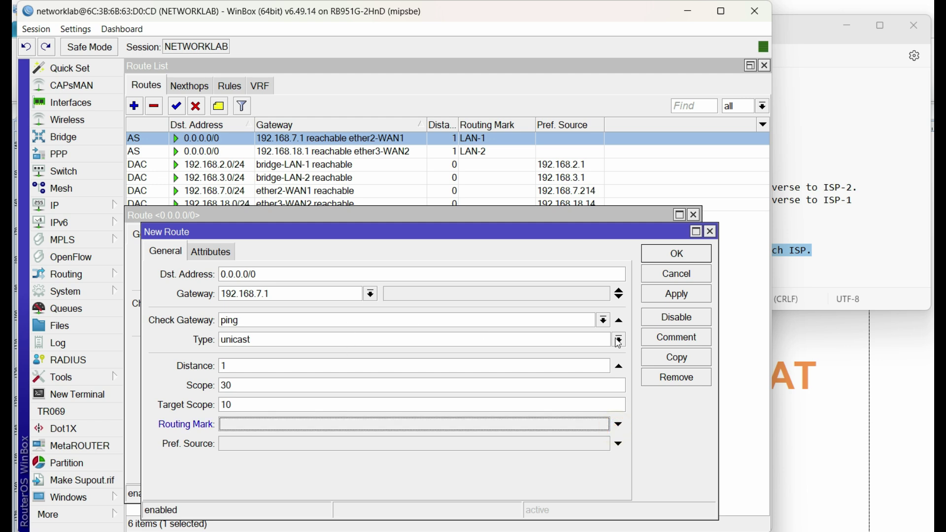
left_click(675, 256)
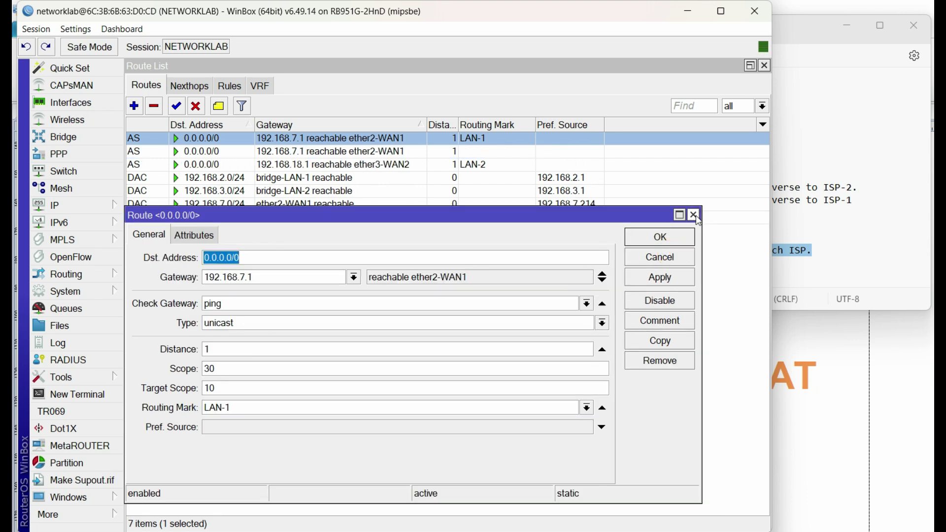
left_click(694, 214)
left_click(442, 153)
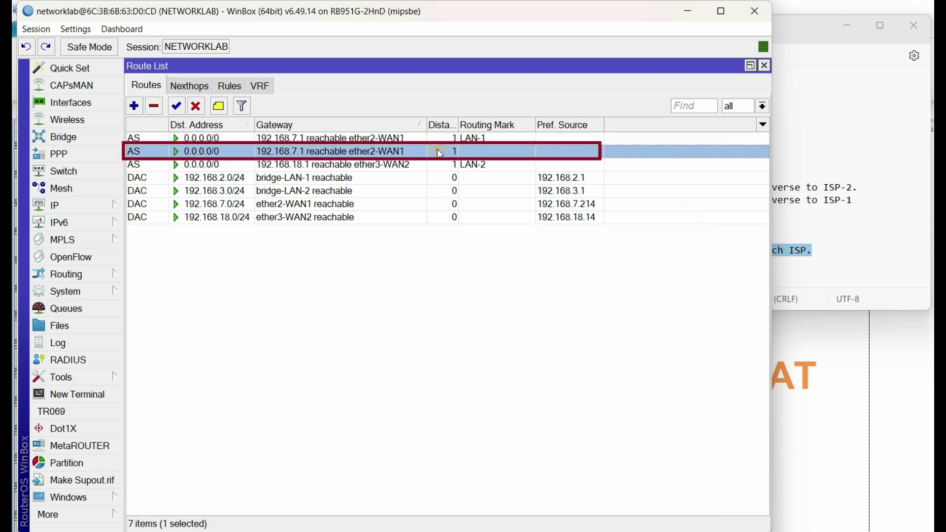
Duplicate the LAN-2 default route through gateway 192.168.18.1 as a new route without a routing mark.
double_click(332, 168)
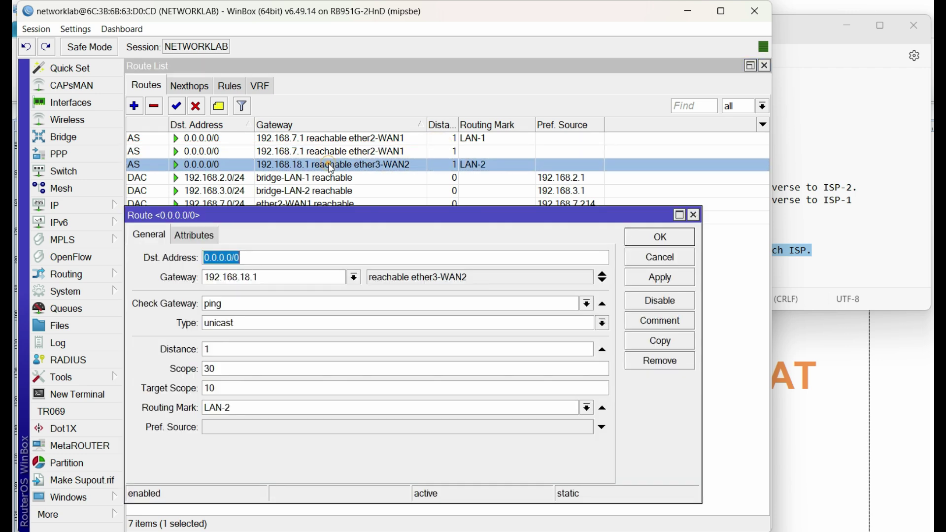
left_click(650, 342)
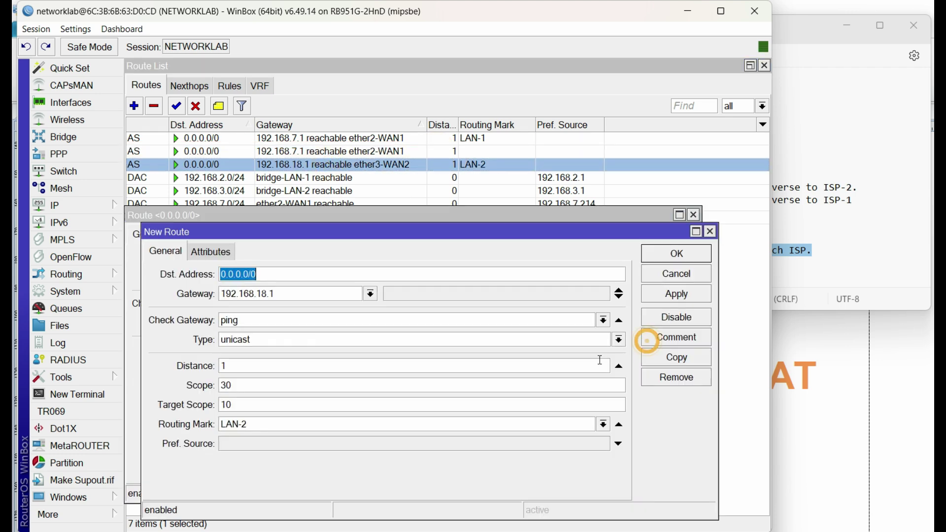
left_click(621, 426)
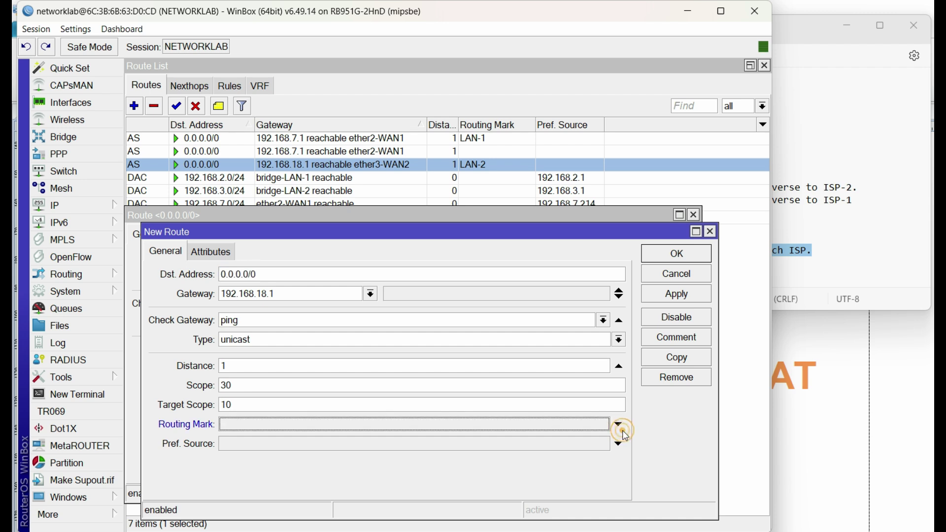
left_click(677, 295)
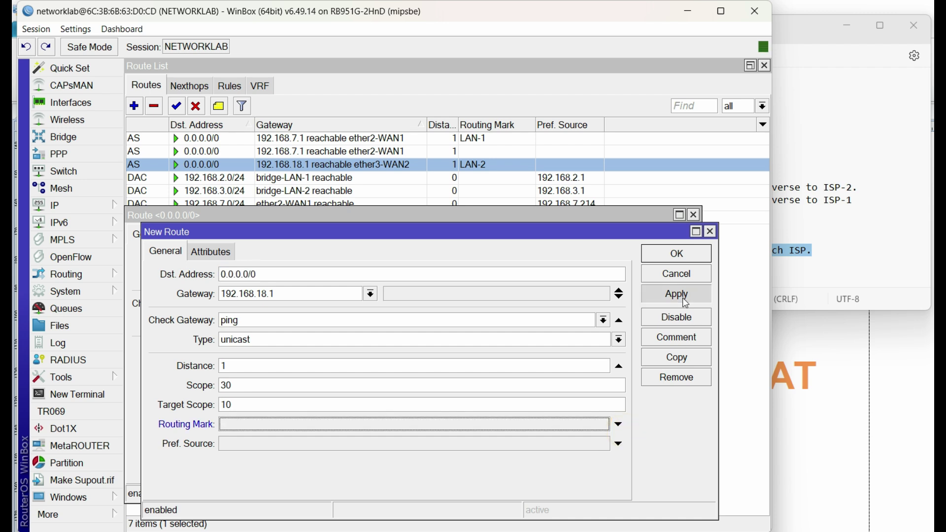
left_click(677, 254)
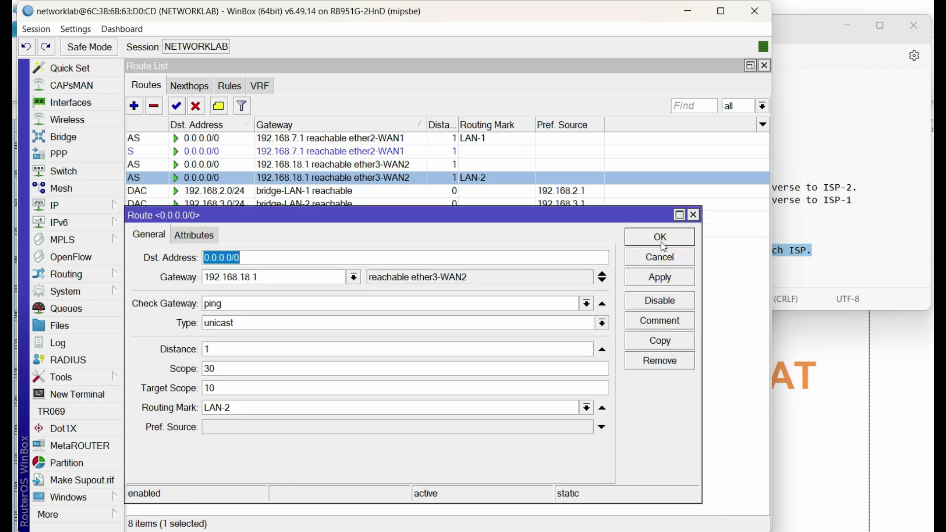
left_click(693, 216)
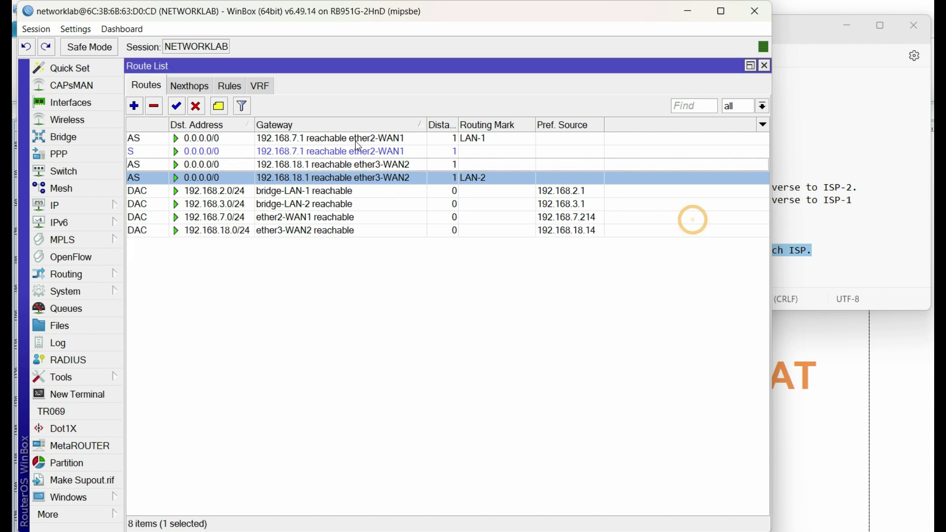
left_click(345, 149)
key("shift+Down")
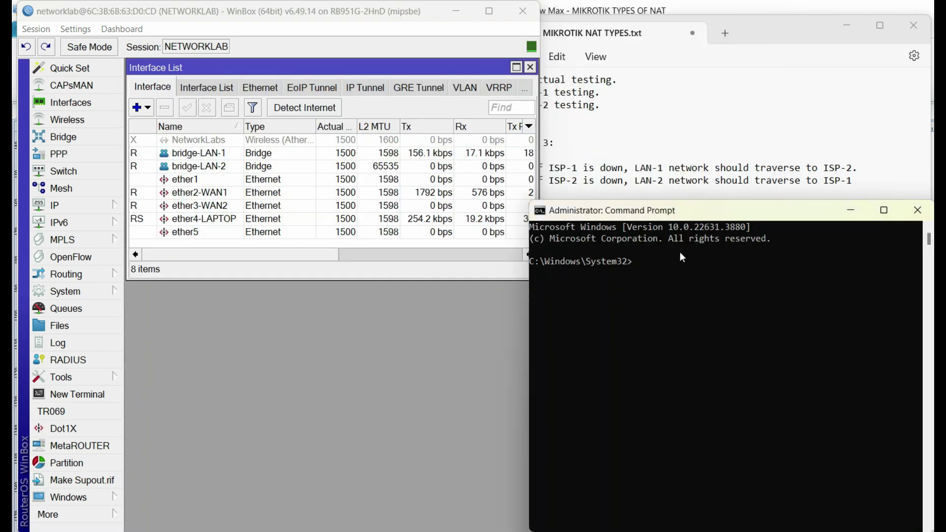
Run ipconfig in Command Prompt and check the Ethernet adapter's IPv4 address against the LAN networks in the diagram.
type("ipconfig")
key("Return")
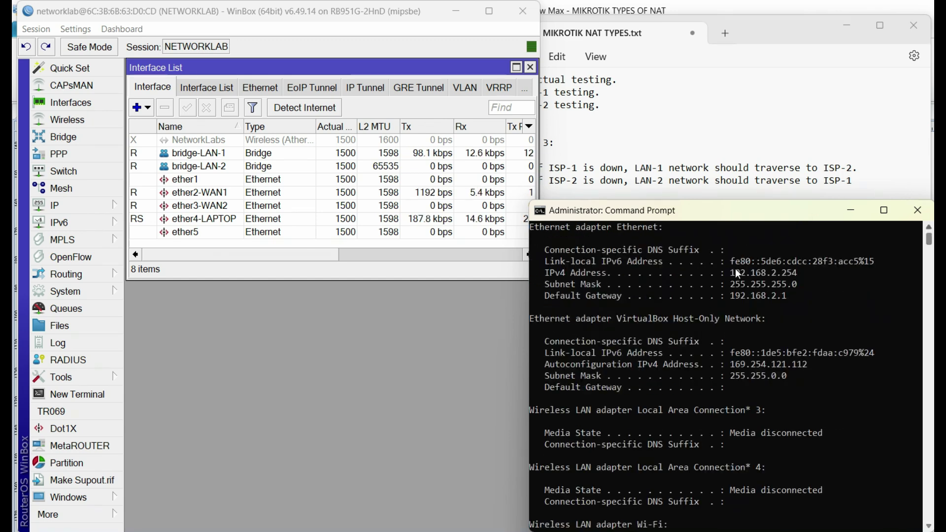
left_click_drag(734, 269, 801, 274)
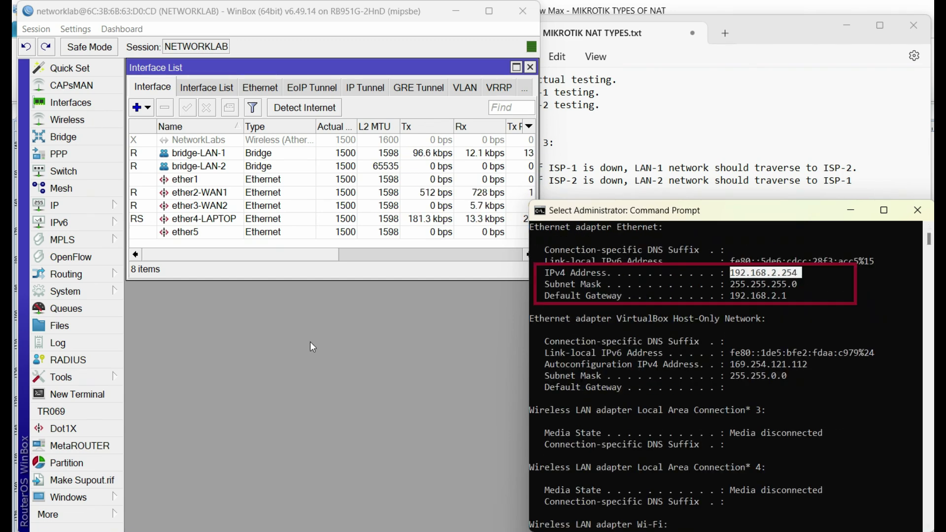
left_click(201, 192)
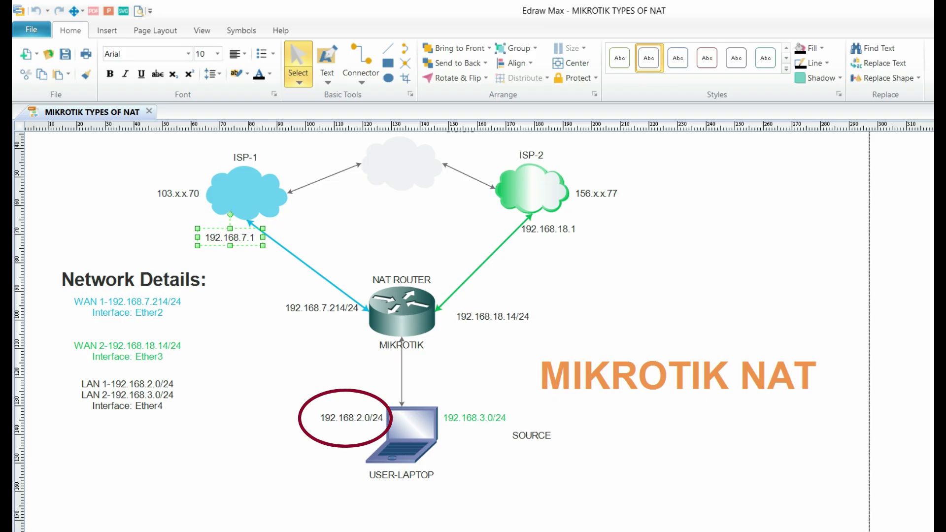
Test the LAN-1 path in Command Prompt with ping 8.8.8.8 -t and tracert -d 8.8.8.8, comparing the hops with the diagram.
type("ping 8.8.8.8 -")
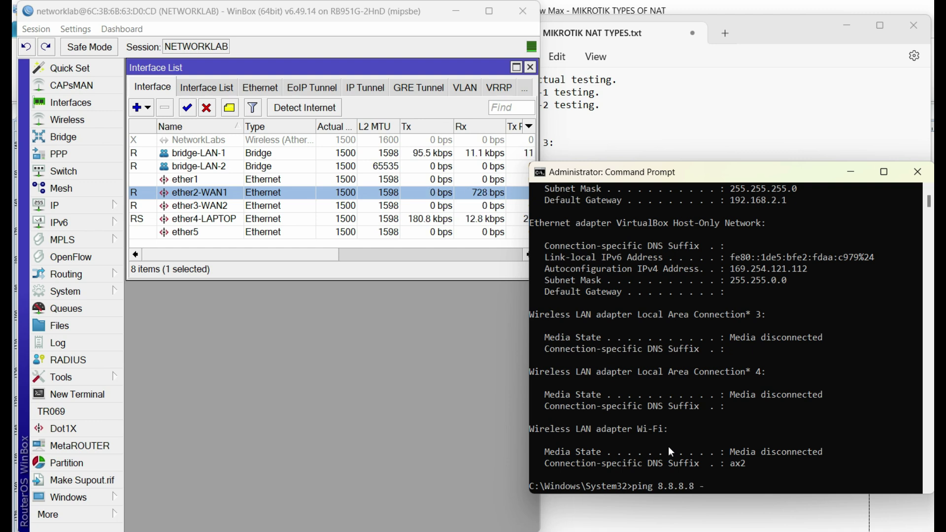
type("t")
key("Return")
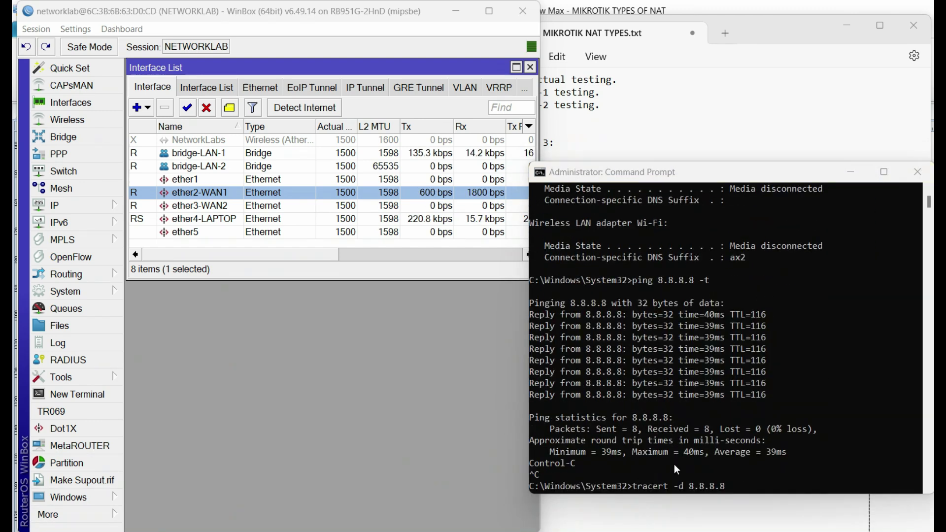
key("Return")
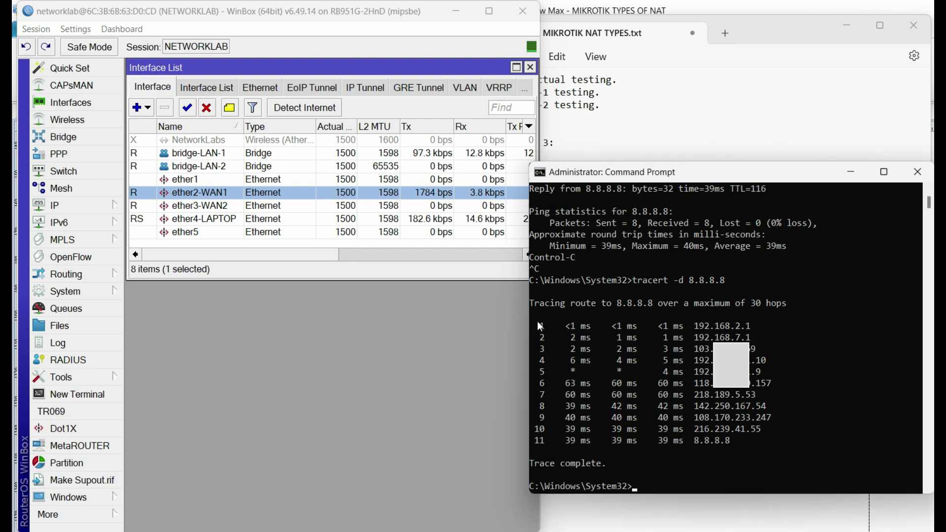
left_click(764, 356)
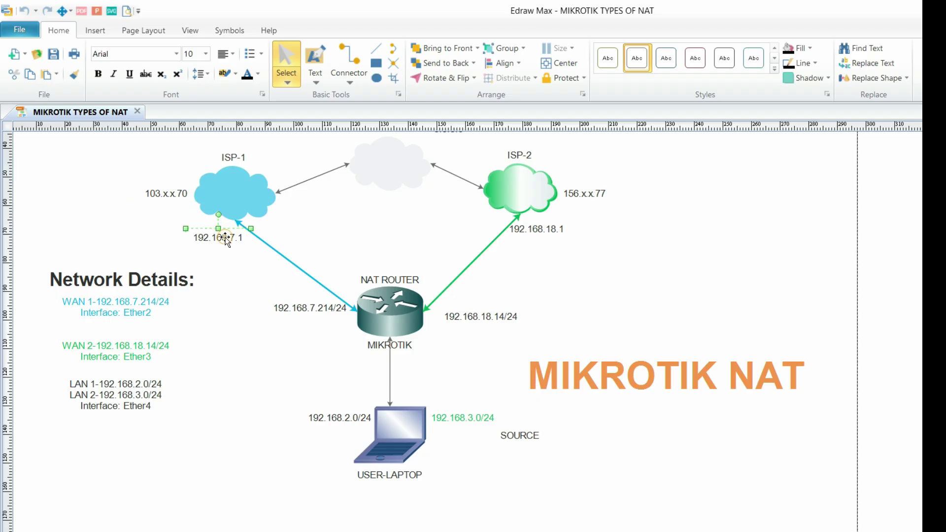
left_click(225, 238)
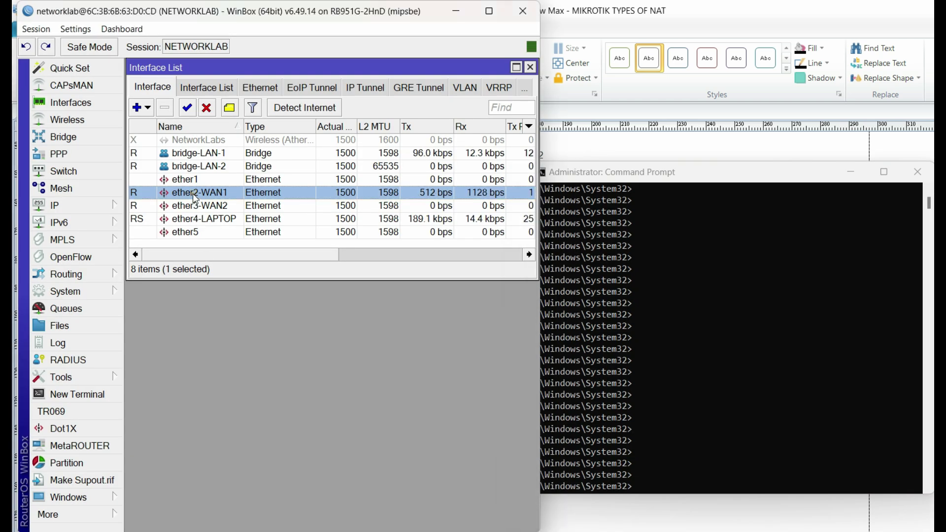
Disable the ether2-WAN1 interface in WinBox to simulate an ISP-1 outage.
left_click(207, 109)
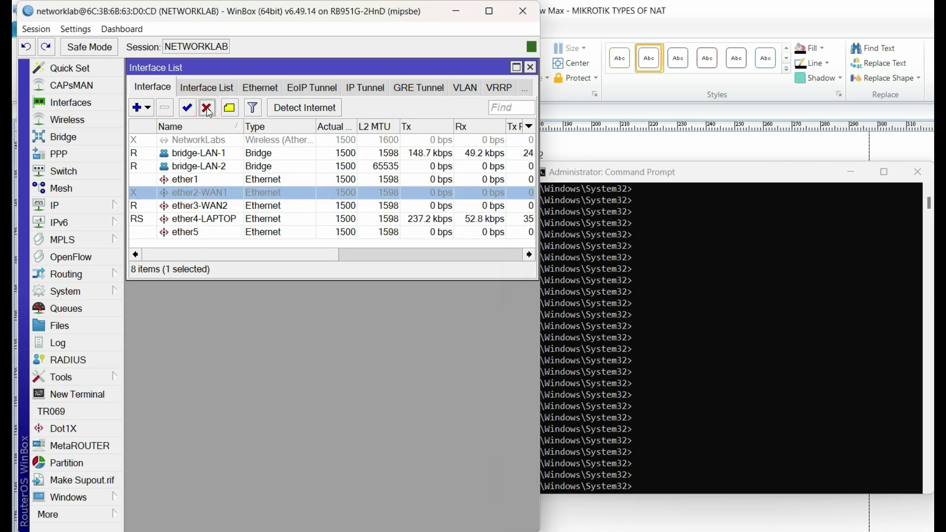
Run ping 8.8.8.8 -t in Command Prompt to test LAN-1 connectivity with ether2-WAN1 disabled.
left_click(688, 432)
key("Up")
key("Up")
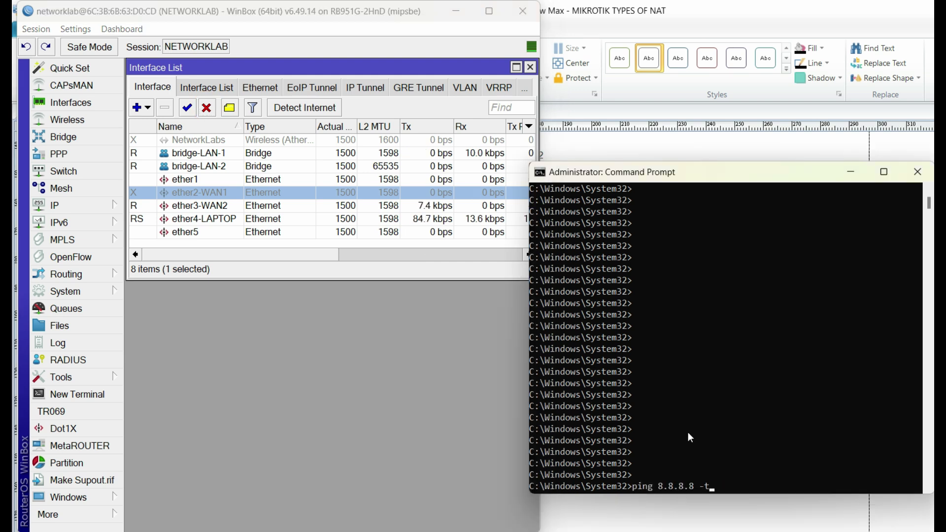
key("Return")
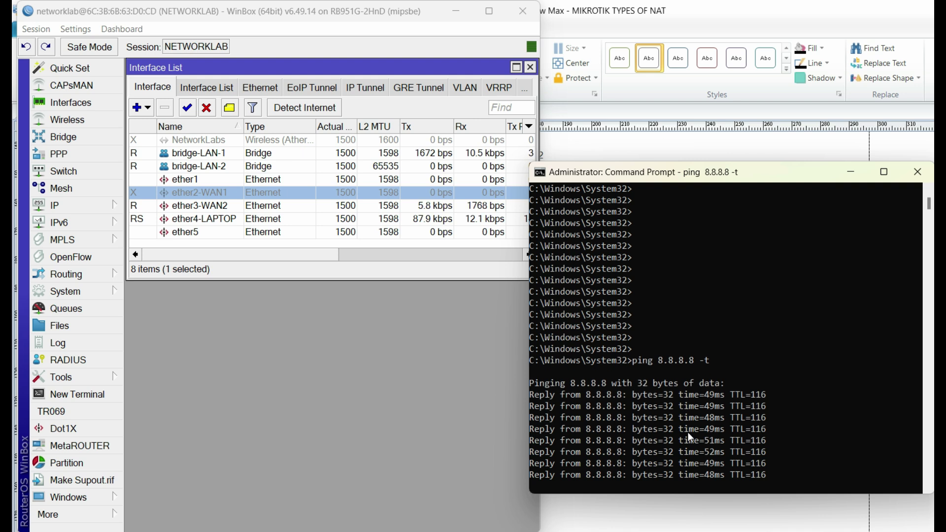
Stop the ping and run tracert -d 8.8.8.8, examining the second and fourth hops to identify which ISP carries LAN-1 traffic.
key("ctrl+c")
key("Up")
key("Up")
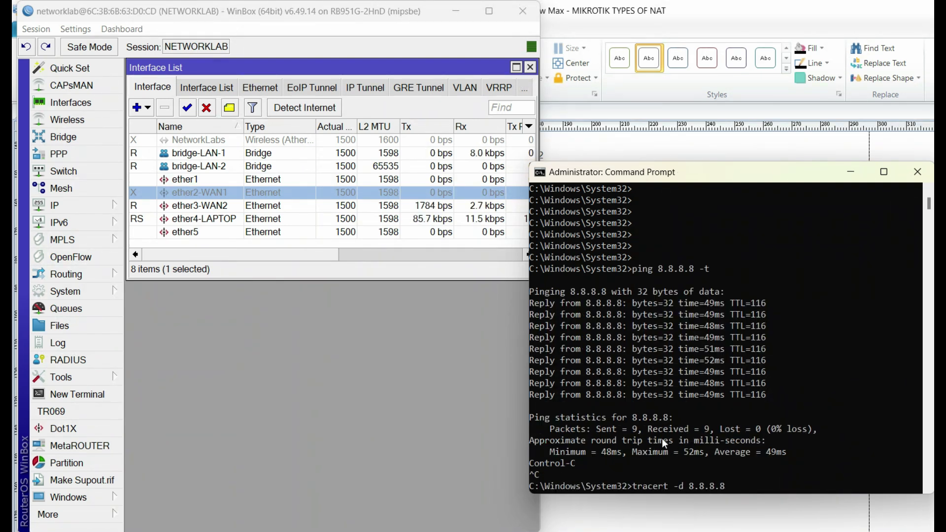
key("Return")
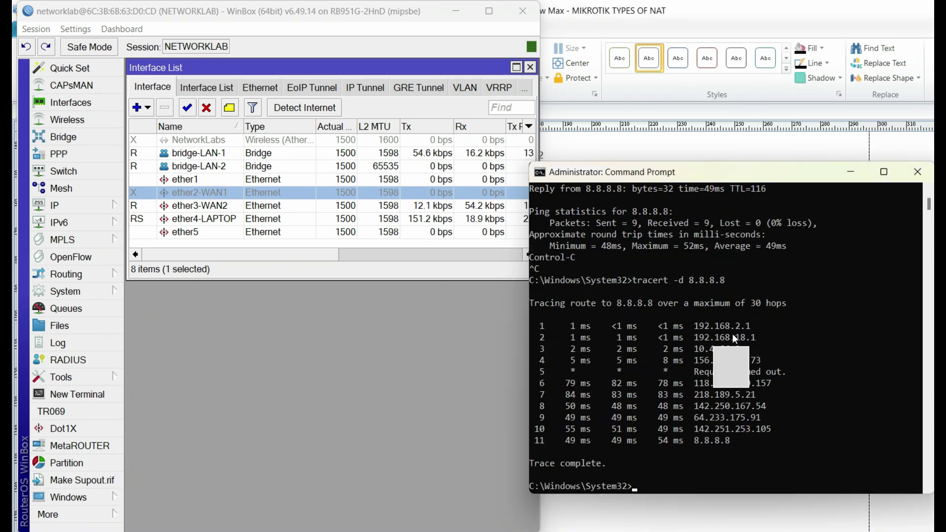
left_click_drag(755, 338, 695, 338)
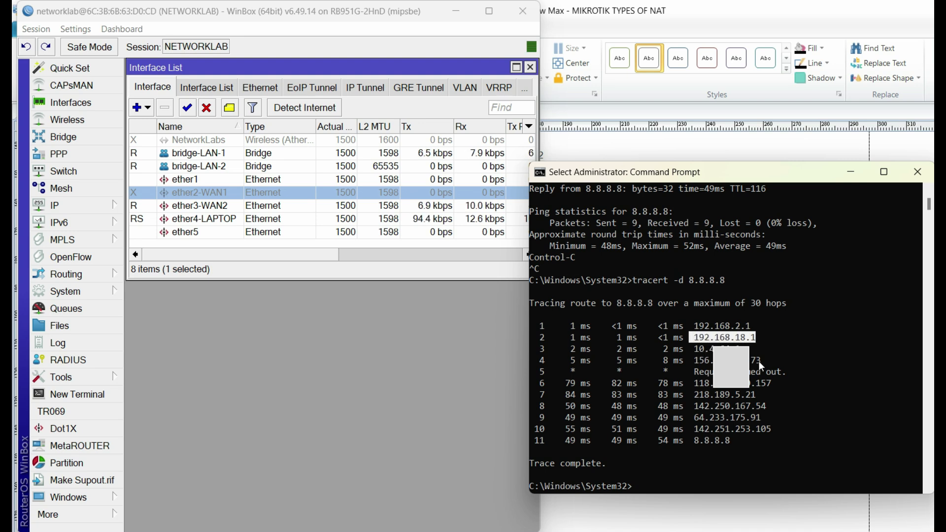
left_click_drag(766, 360, 694, 362)
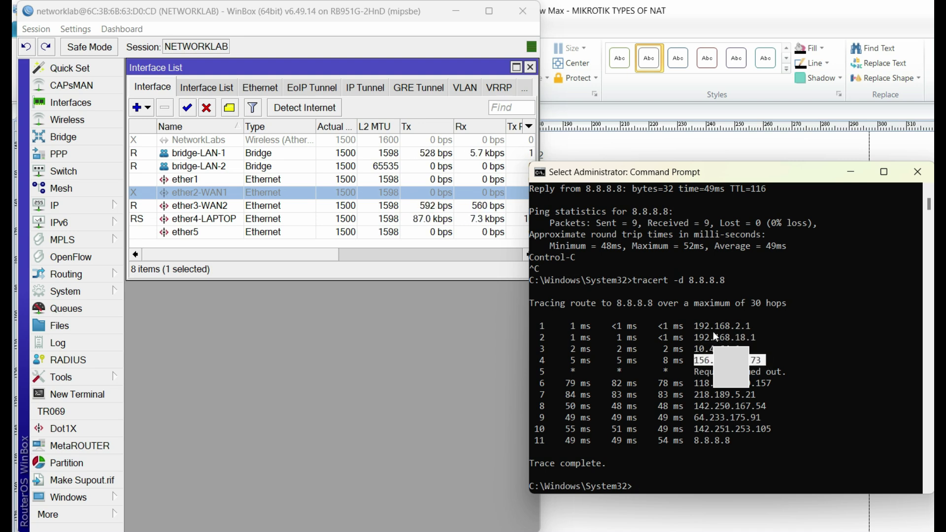
left_click(938, 385)
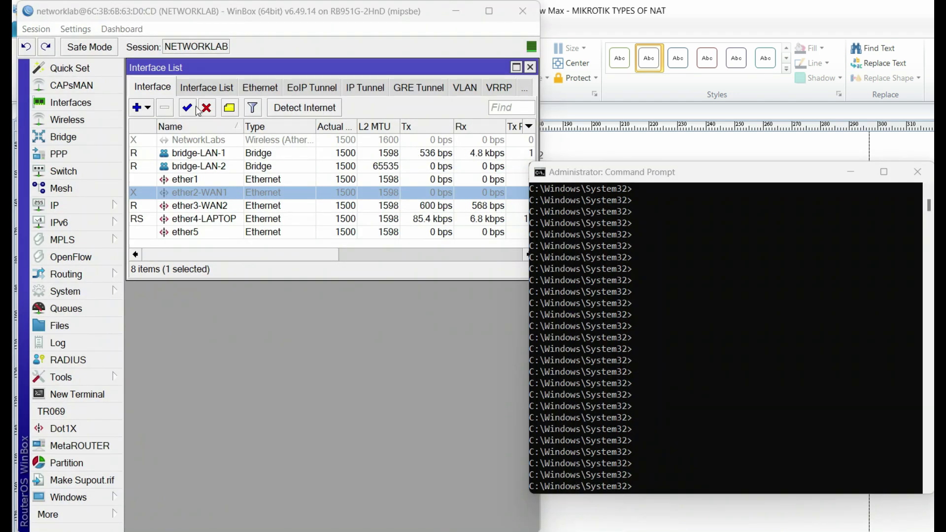
Re-enable the ether2-WAN1 interface in WinBox and run ping 8.8.8.8 -t in Command Prompt.
left_click(189, 107)
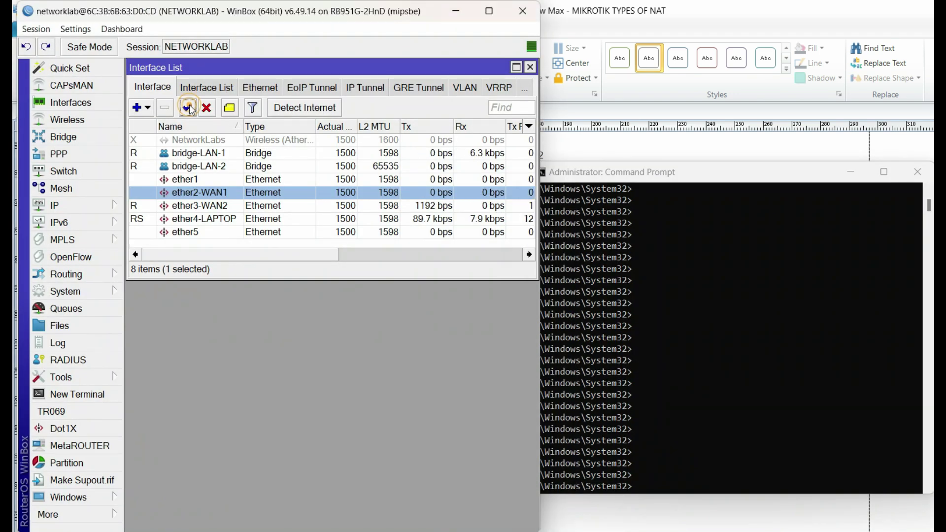
left_click(188, 108)
left_click(701, 395)
type("ping 8.8.8.8 -t")
key("Return")
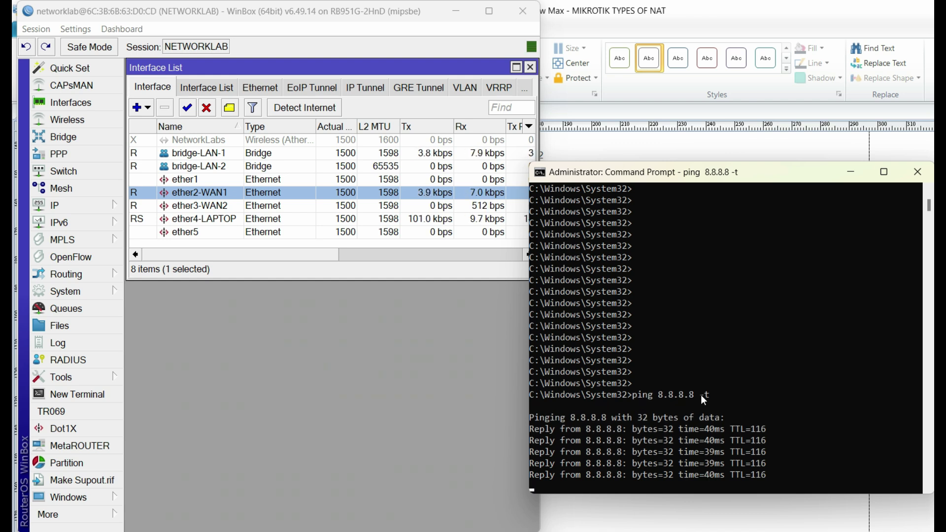
Stop the ping and trace the restored LAN-1 path with tracert -d 8.8.8.8, checking the gateway hop after the router.
key("ctrl+c")
type("tracert -d 8.8.8.8")
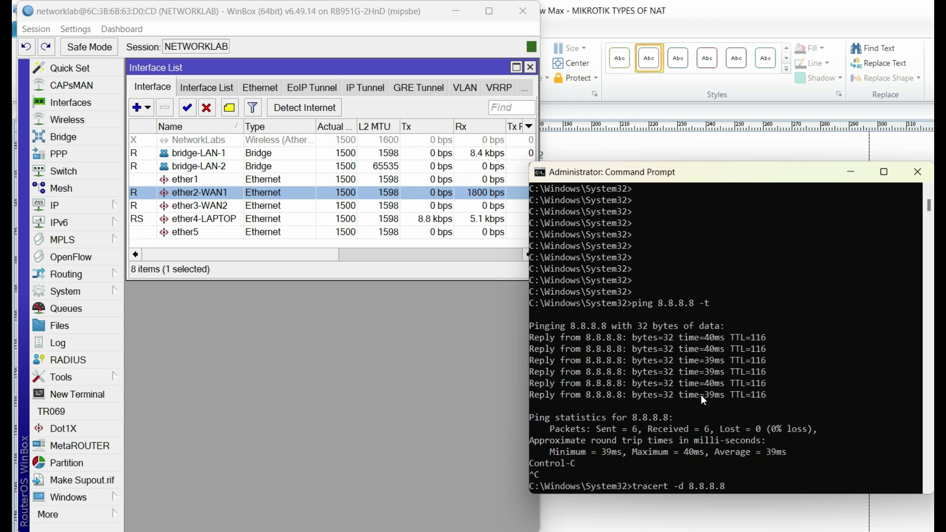
key("Return")
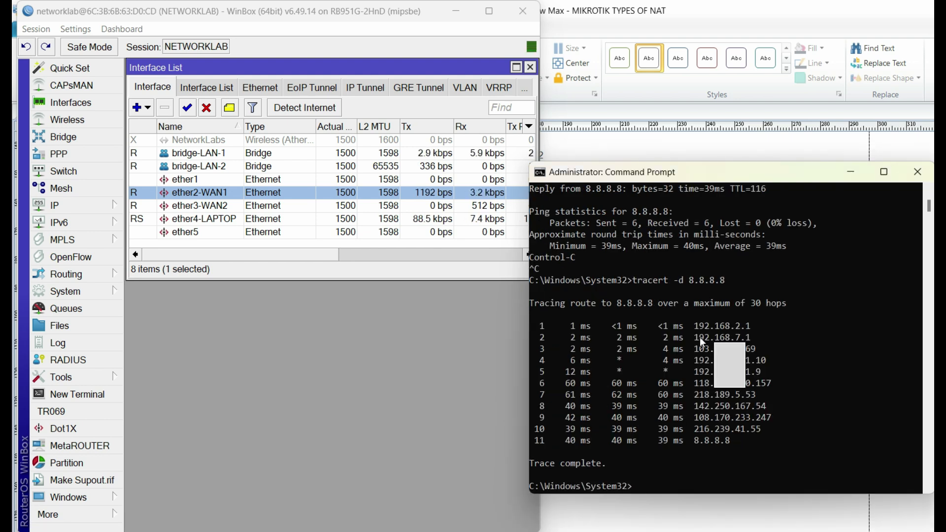
mouse_move(699, 338)
left_mouse_down()
mouse_move(752, 338)
mouse_move(695, 349)
left_mouse_up()
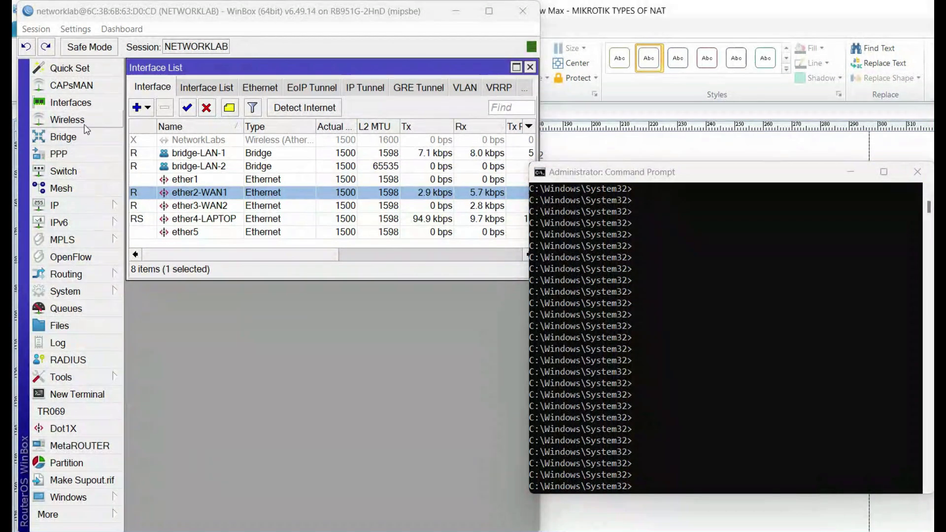
Move the ether4-LAPTOP bridge port to bridge-LAN-2 in WinBox, checking the LAN-2 network in the Edraw Max diagram.
left_click(64, 137)
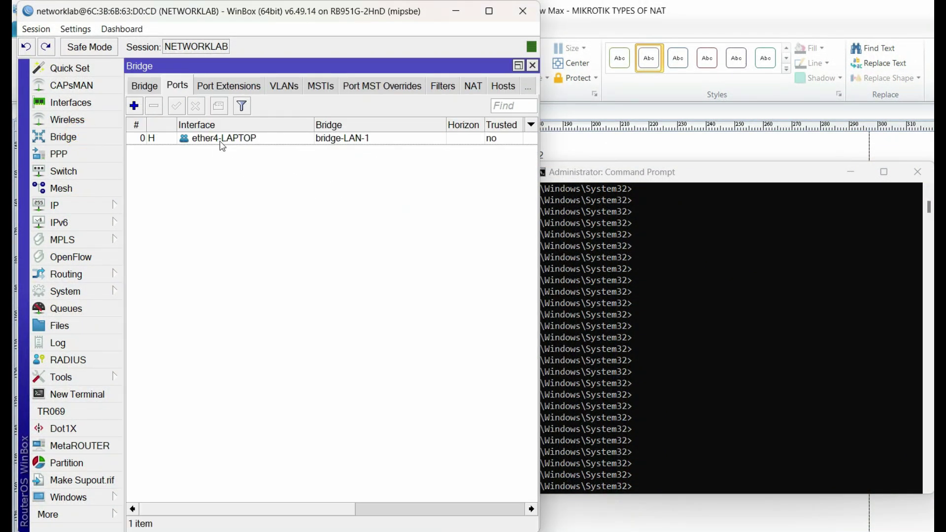
double_click(248, 142)
left_click(308, 202)
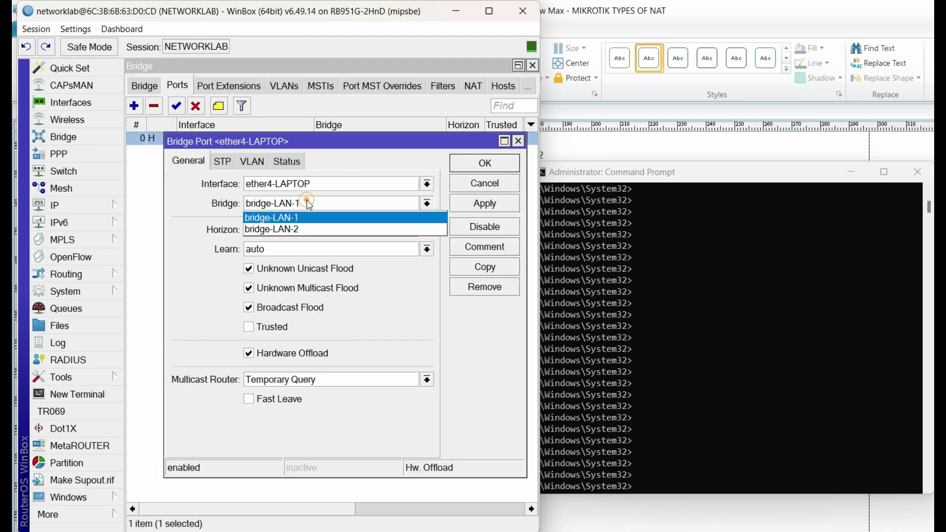
left_click(305, 229)
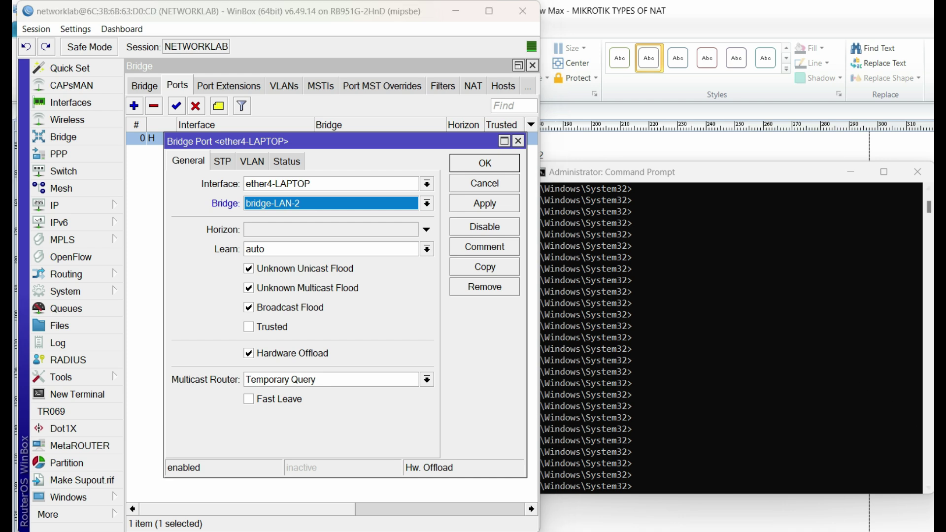
left_click(486, 530)
left_click(454, 419)
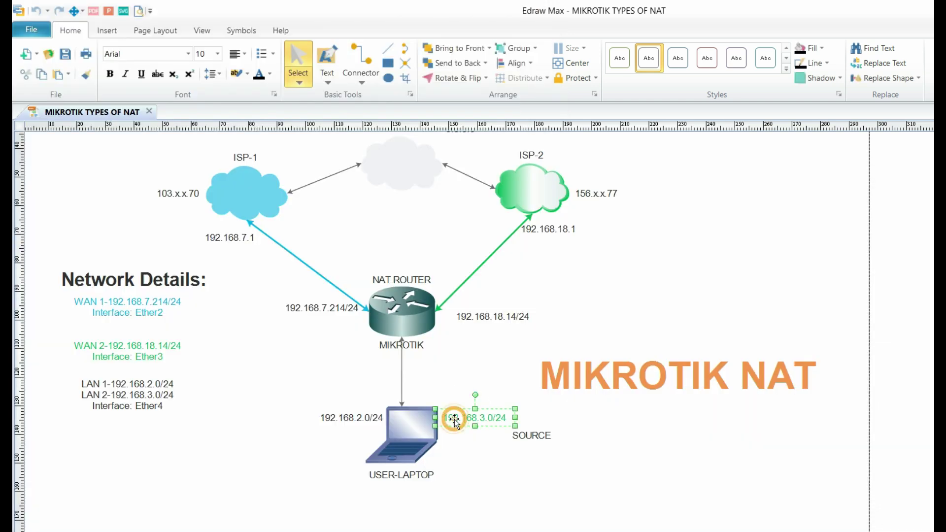
key("alt+Tab")
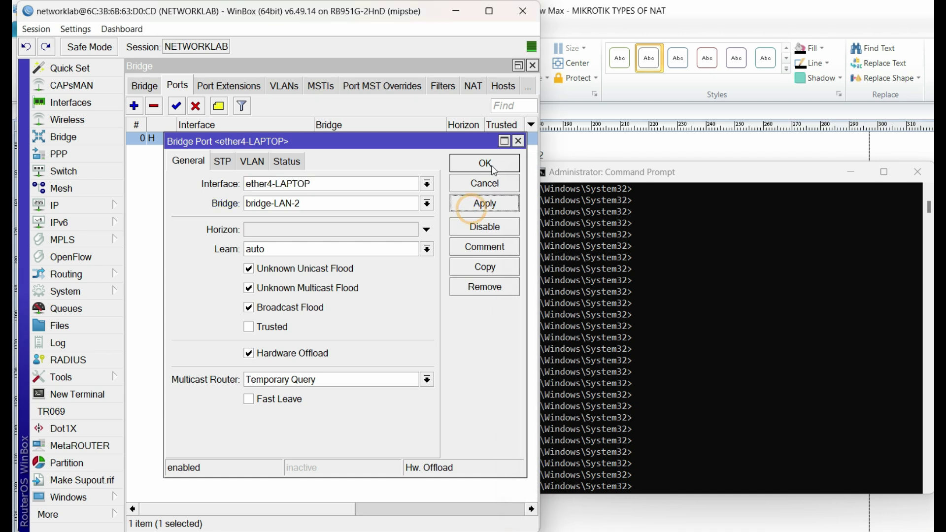
left_click(485, 163)
Renew the laptop's IP address in Command Prompt with ipconfig -renew.
left_click(680, 413)
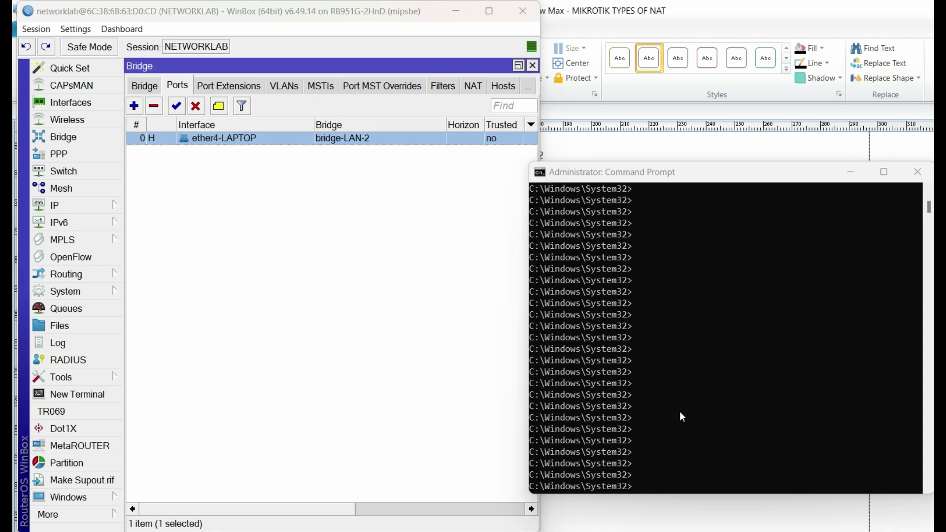
type("ipc")
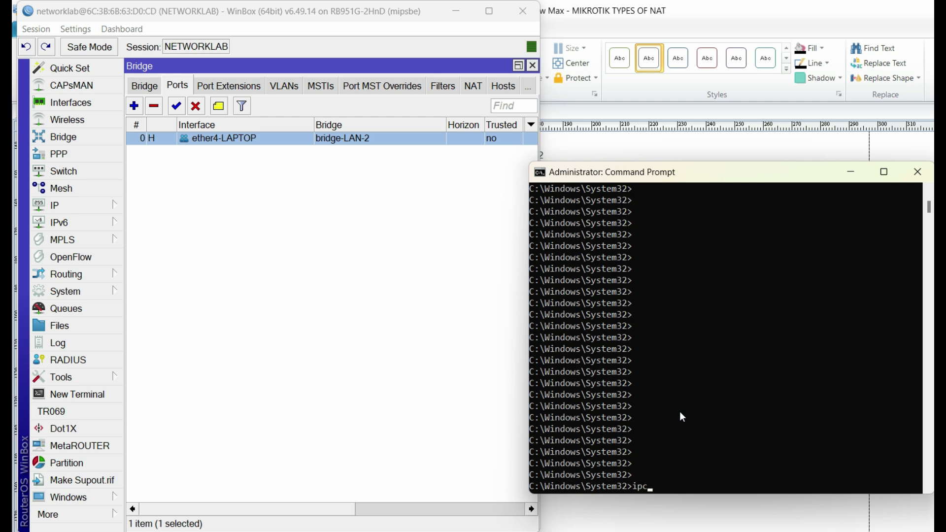
type("onfig -renew")
key("Return")
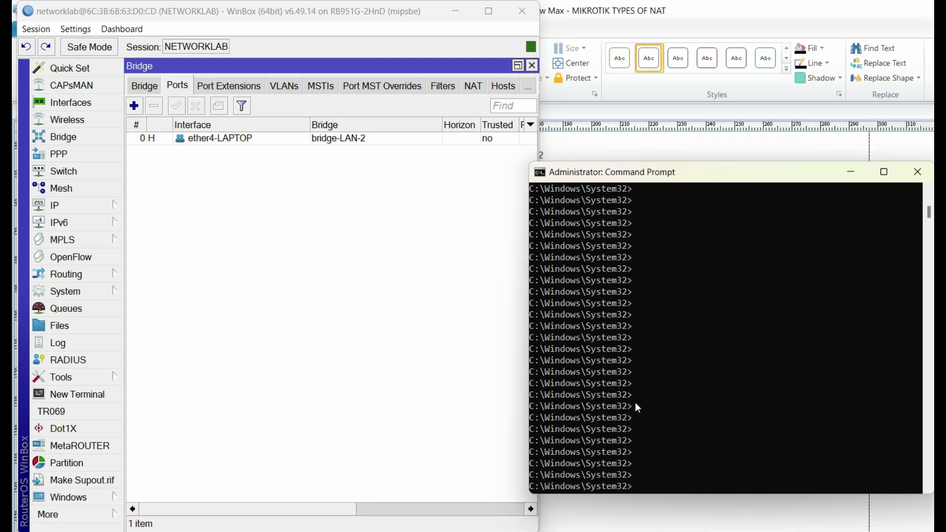
Run ipconfig and compare the Ethernet adapter's IPv4 address with the LAN-2 network in the Edraw Max diagram.
type("ipconfig")
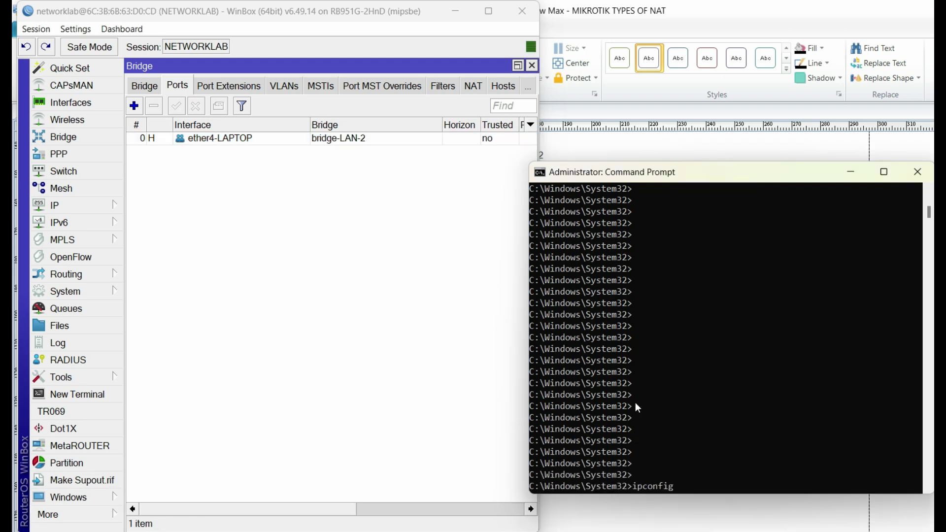
key("Return")
scroll(635, 402, "up", 2)
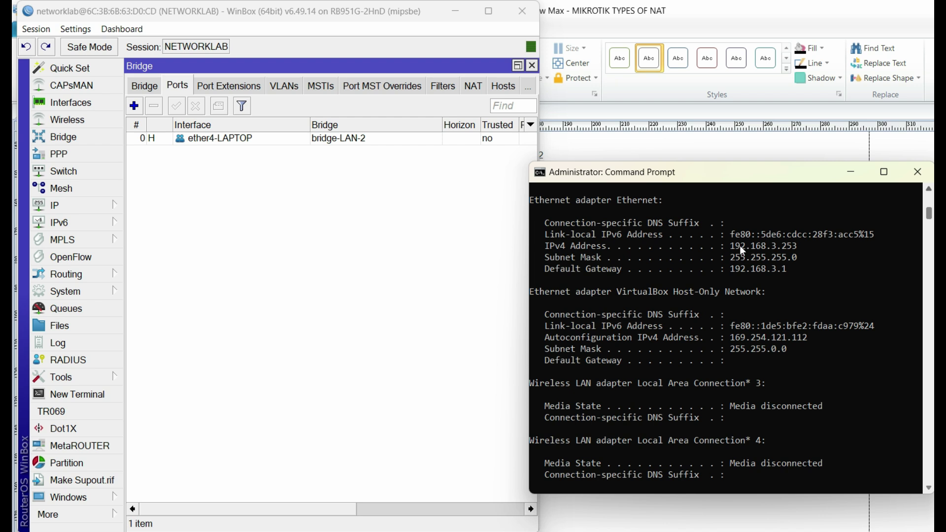
left_click_drag(735, 245, 799, 261)
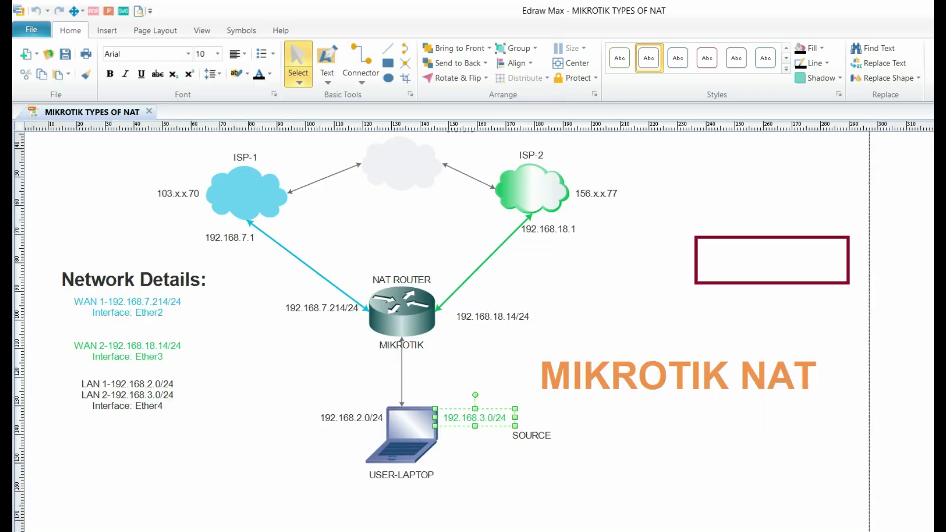
left_click(489, 397)
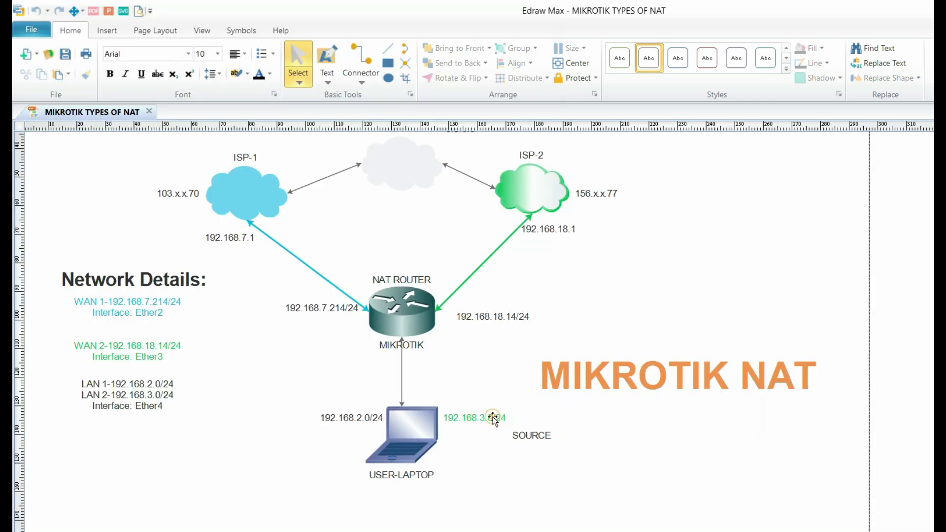
left_click(493, 416)
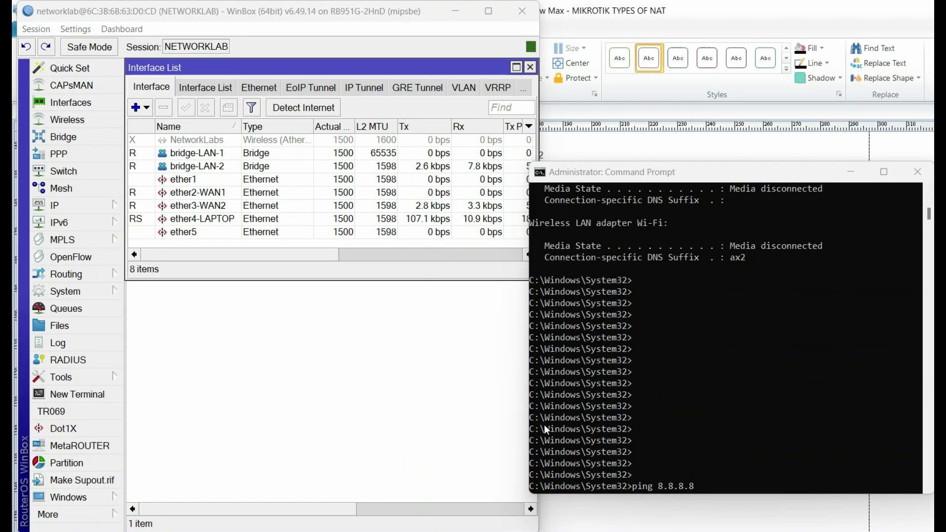
Test the LAN-2 path in Command Prompt with ping 8.8.8.8 and tracert -d 8.8.8.8, comparing the hops with the ISP-2 addresses in the diagram.
key("Return")
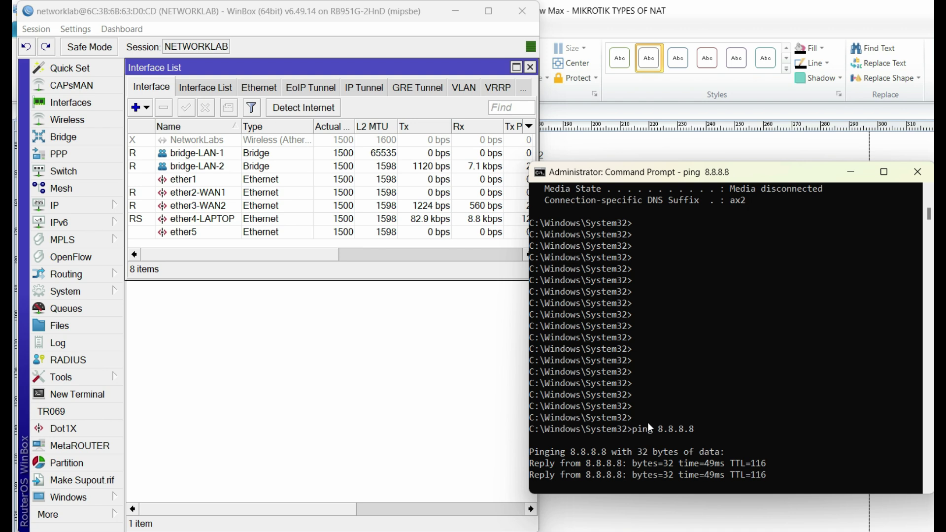
type("ipconfig -renew")
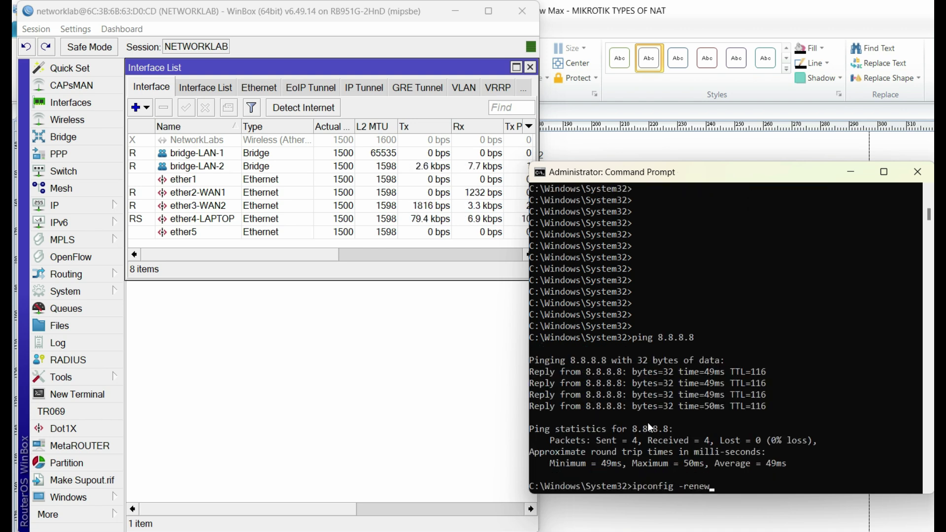
key("Up")
key("Up")
key("Up")
key("Up")
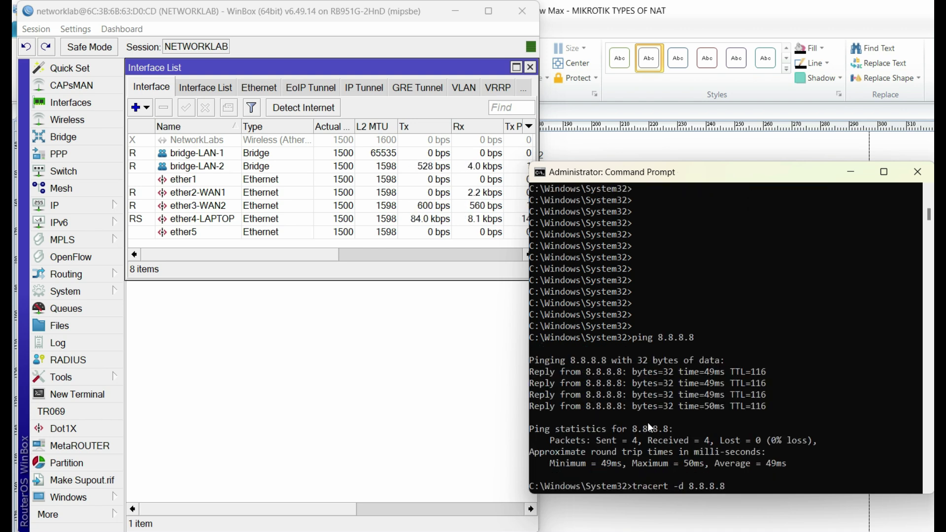
key("Return")
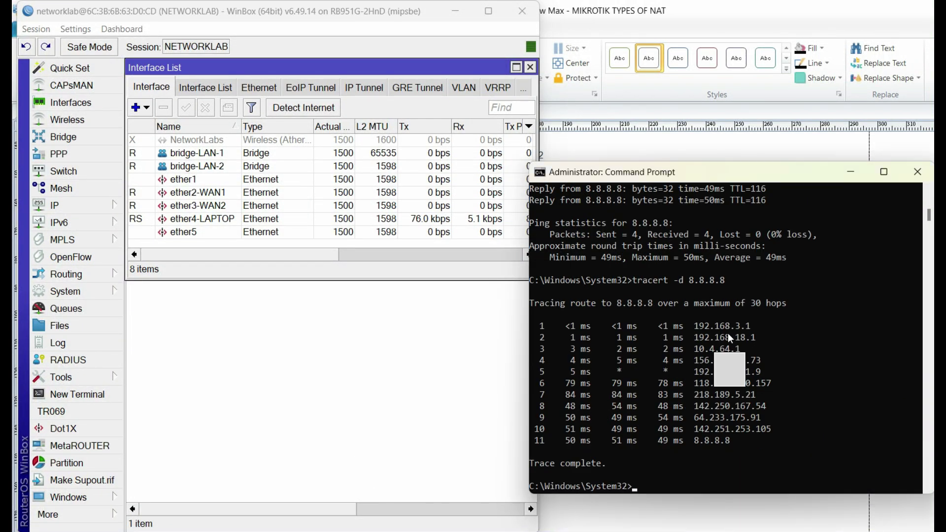
left_click_drag(694, 325, 766, 424)
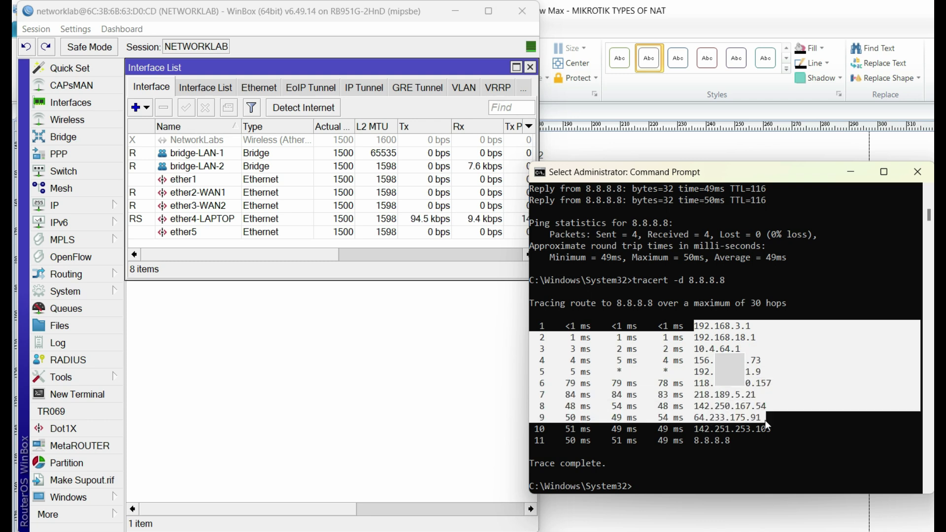
left_click(267, 207)
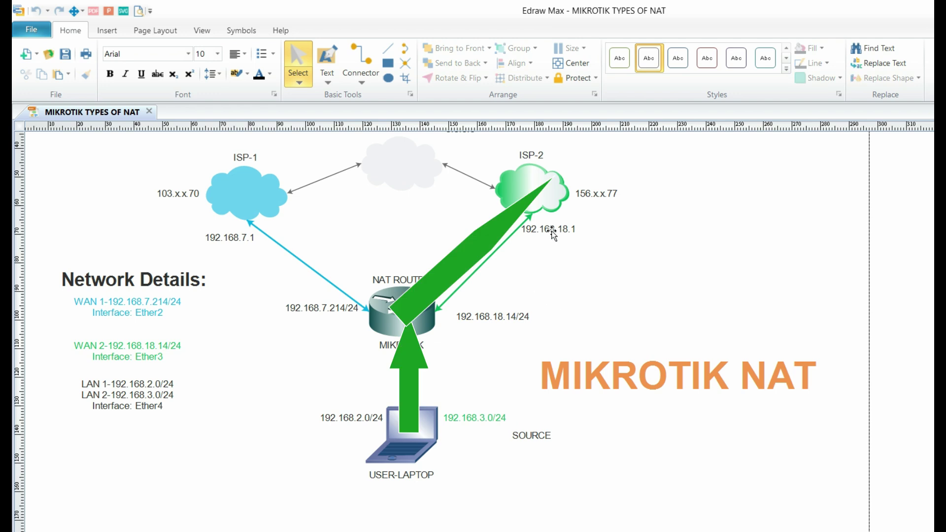
left_click(552, 231)
left_click(596, 198)
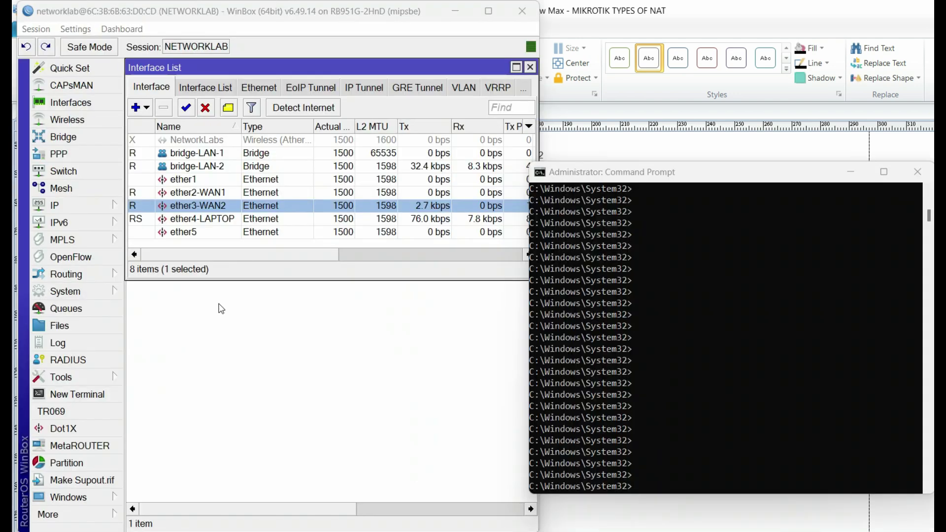
Start ping 8.8.8.8 -t in Command Prompt and disable the ether3-WAN2 interface in WinBox to simulate an ISP-2 outage.
left_click(214, 205)
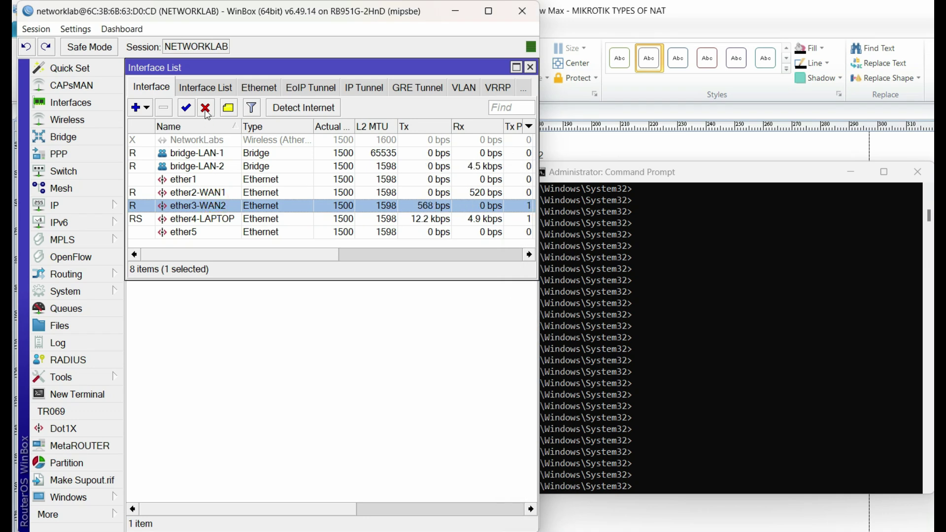
left_click(629, 331)
type("ping 8.8.8.8 -t")
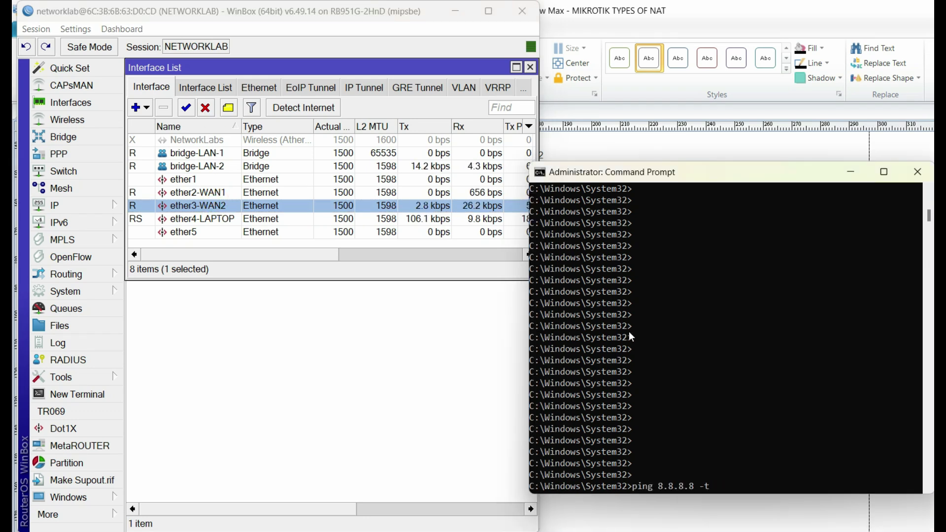
key("Return")
left_click(206, 107)
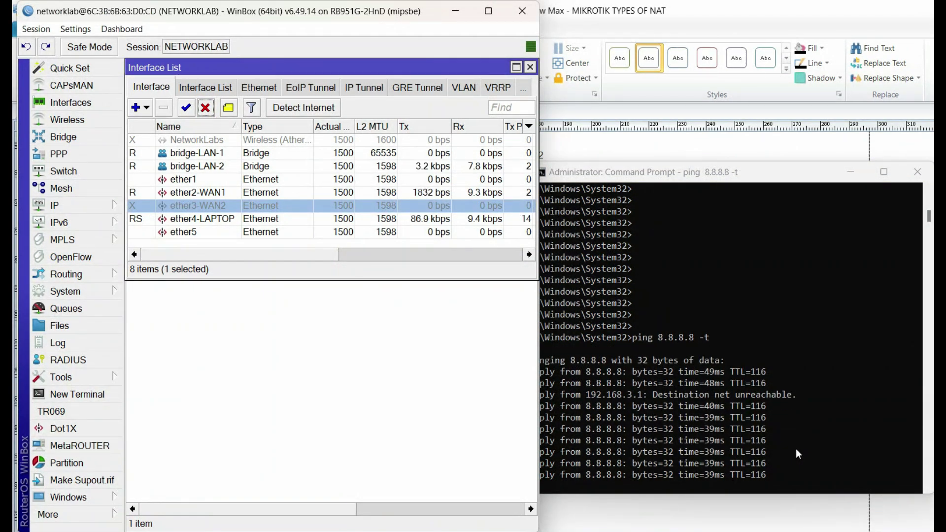
Stop the continuous ping in Command Prompt, run tracert -d 8.8.8.8 and check the second hop's gateway address.
left_click(771, 447)
key("ctrl+c")
type("tracert -d 8.8.8.8")
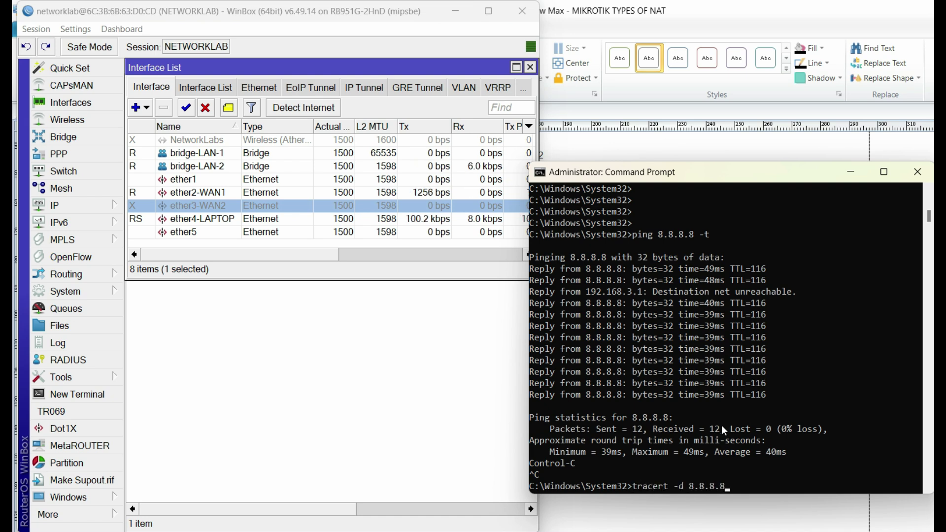
key("Return")
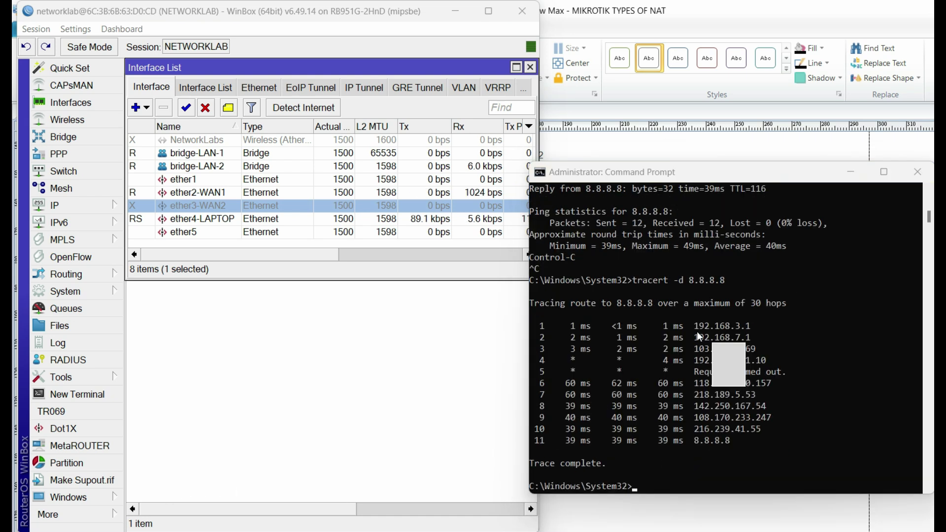
left_click(697, 334)
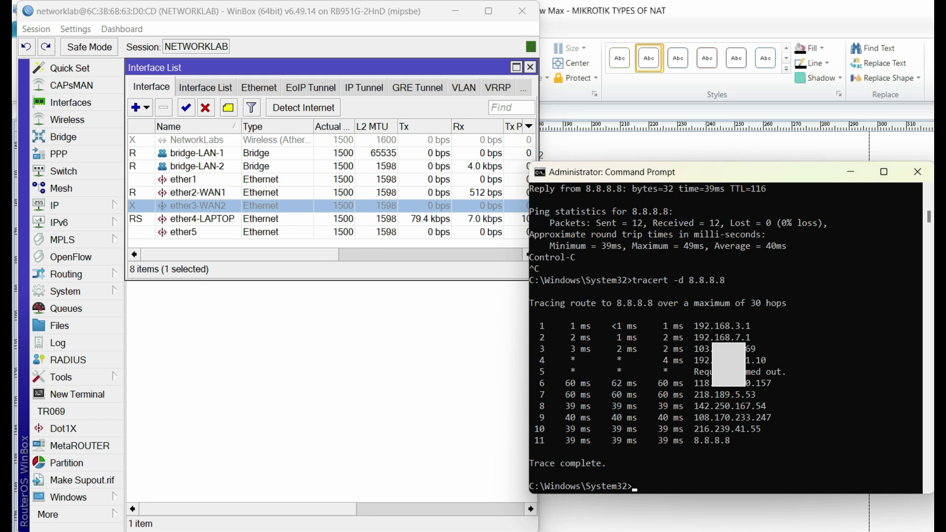
left_click_drag(752, 338, 680, 339)
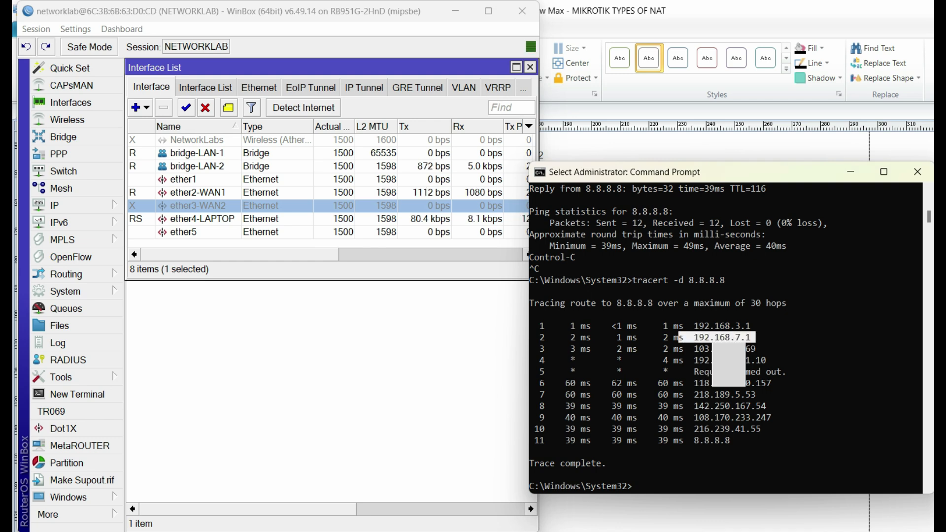
Re-enable the ether3-WAN2 interface in the WinBox interface list to bring ISP-2 back up.
left_click(359, 198)
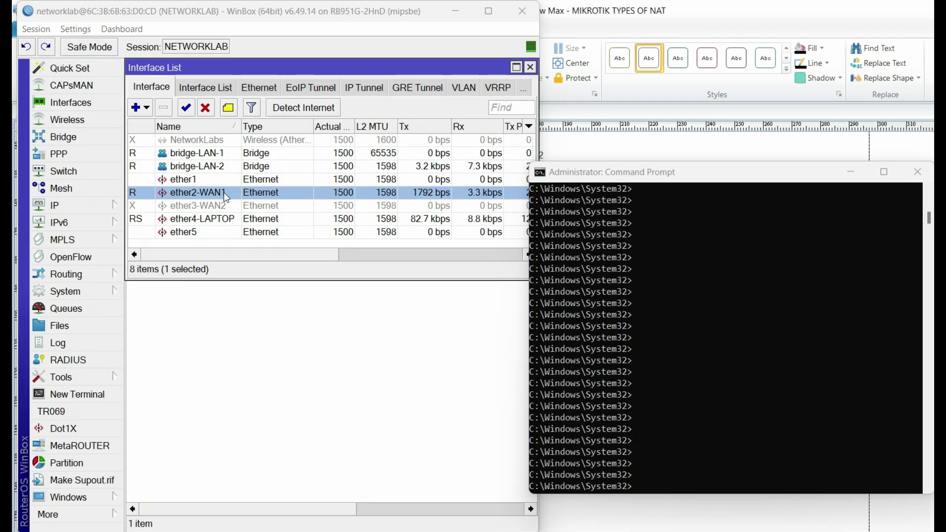
left_click(219, 206)
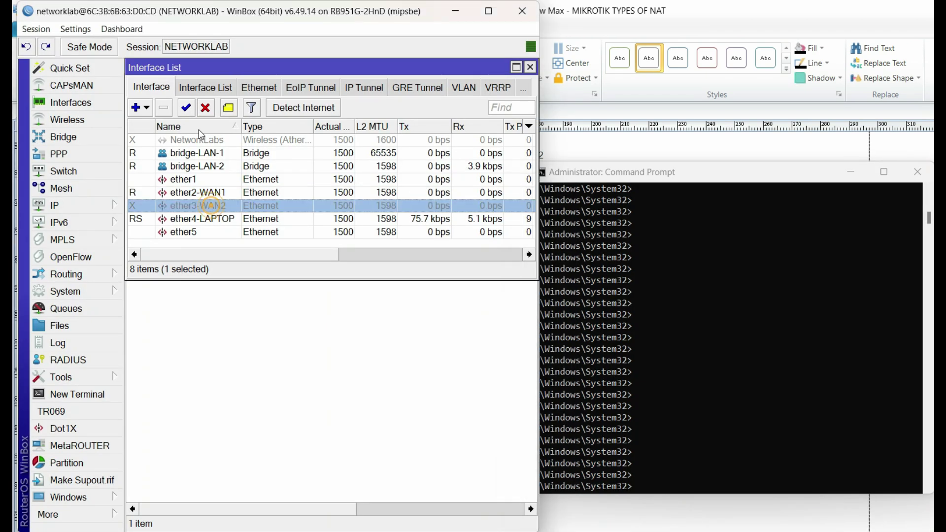
left_click(186, 109)
Repeat tracert -d 8.8.8.8 in Command Prompt and compare the second hop with the ISP-2 gateway in the Edraw Max diagram.
left_click(711, 418)
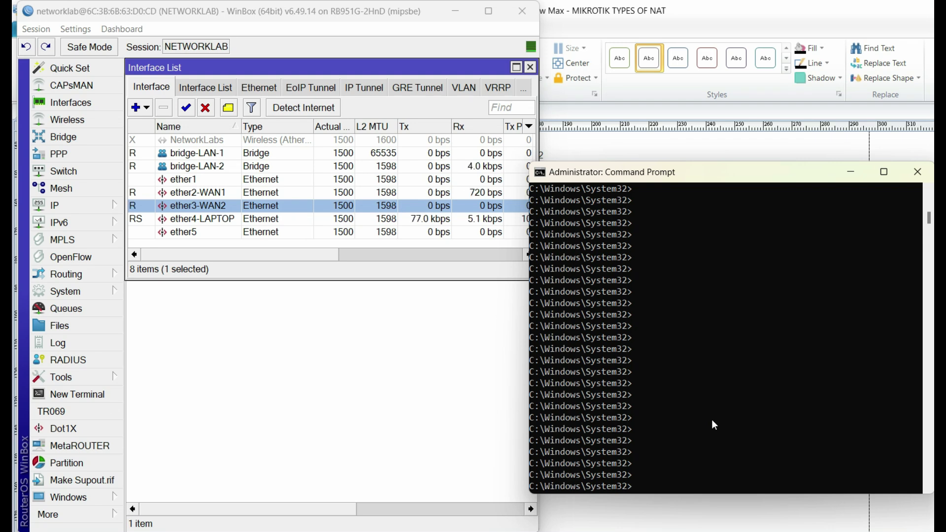
key("Up")
key("Return")
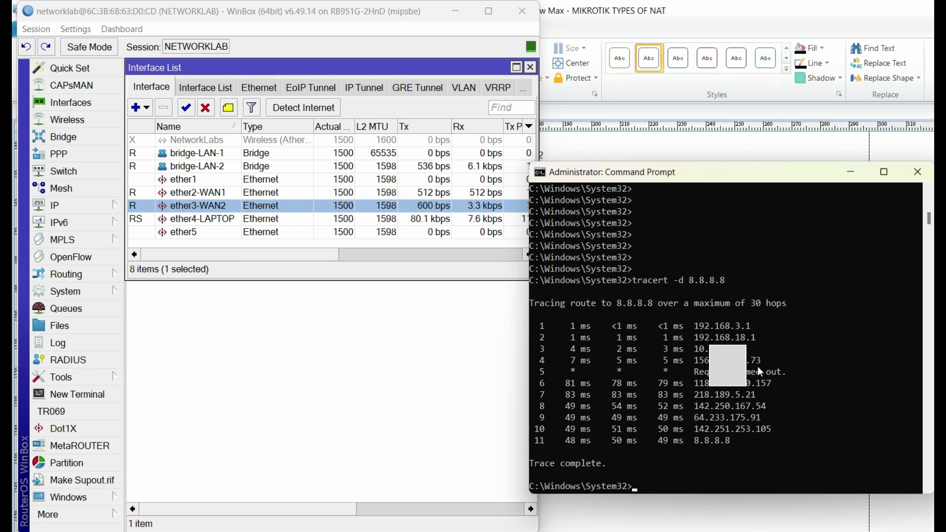
left_click(758, 338)
left_click_drag(758, 338, 699, 339)
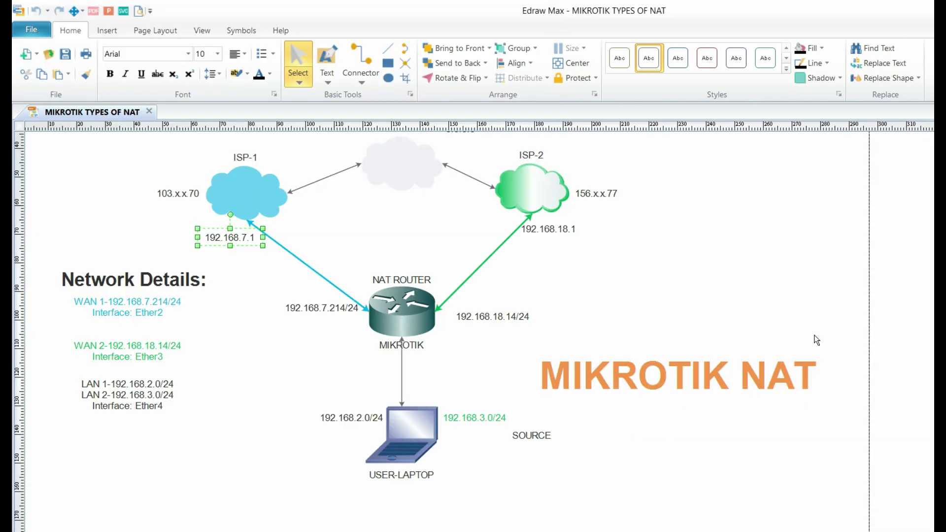
left_click(548, 231)
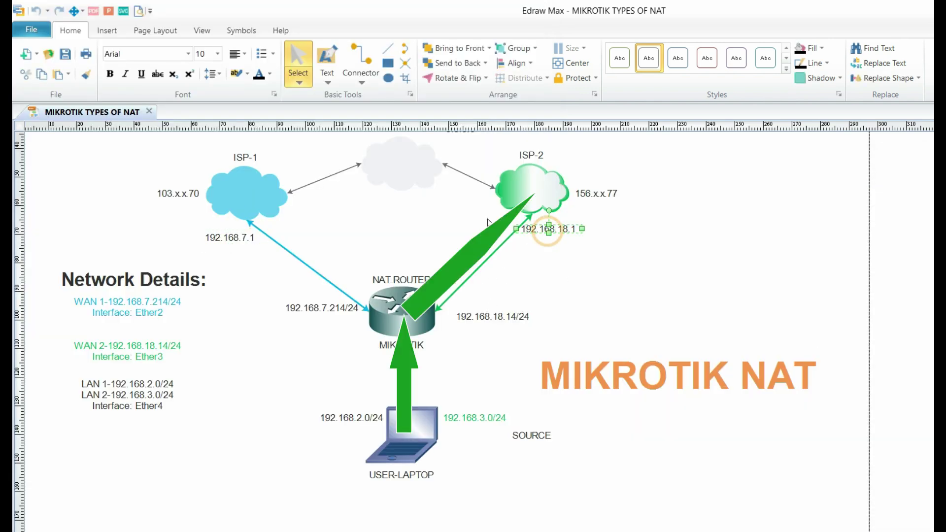
Add the title "Failover Configuration" to the Task 3 heading in the MIKROTIK NAT TYPES.txt notes.
left_click(27, 530)
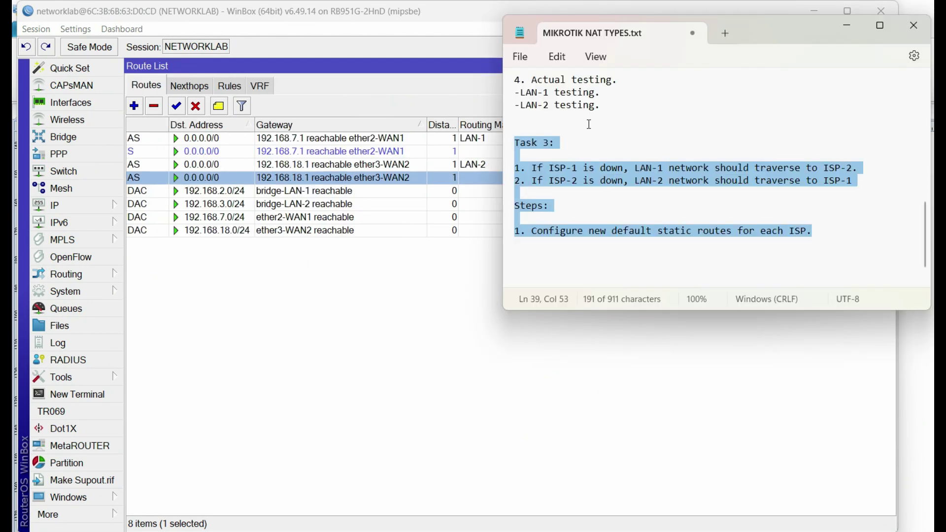
left_click(580, 145)
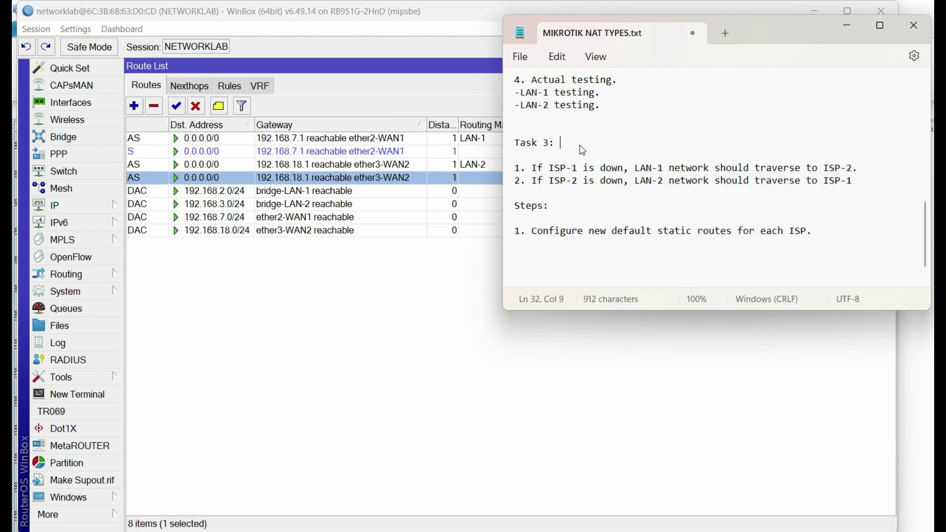
type("Failover C")
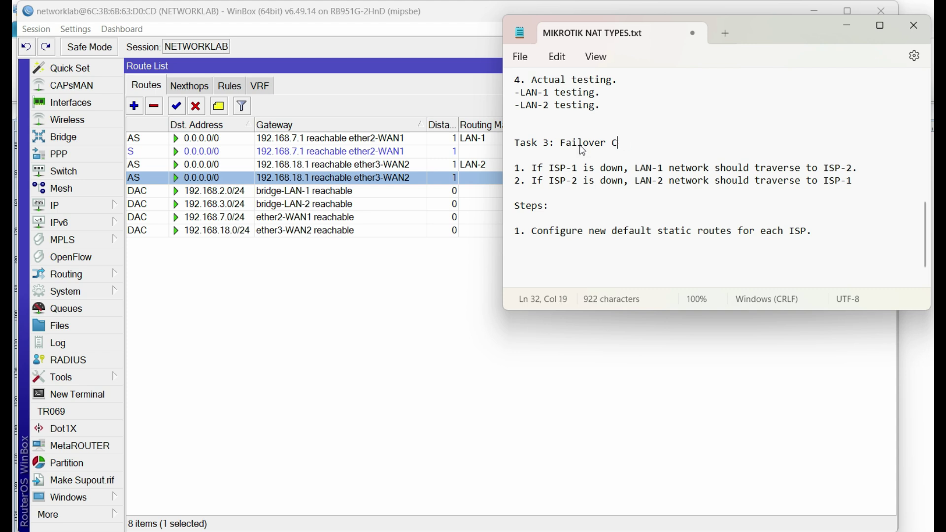
type("onfiguration")
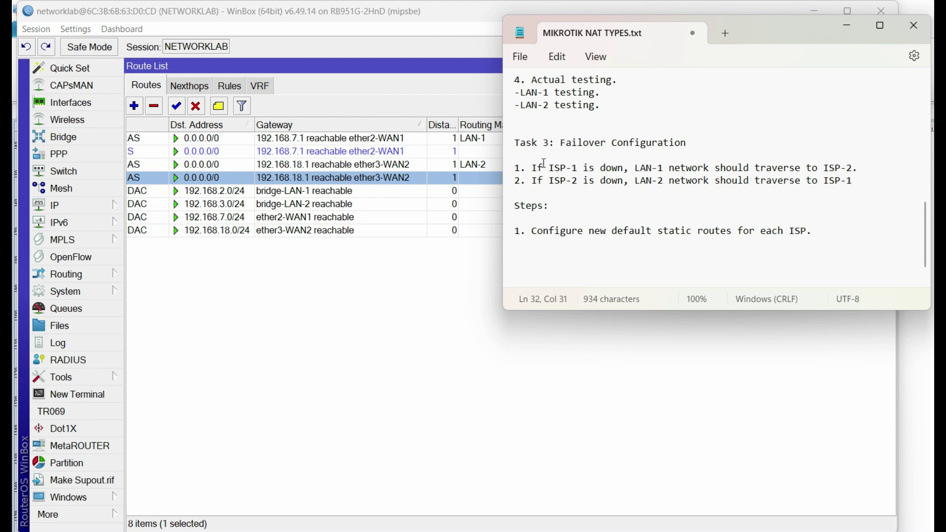
Review the default routes in the WinBox route list against the ISP links in the Edraw Max diagram.
left_click(658, 405)
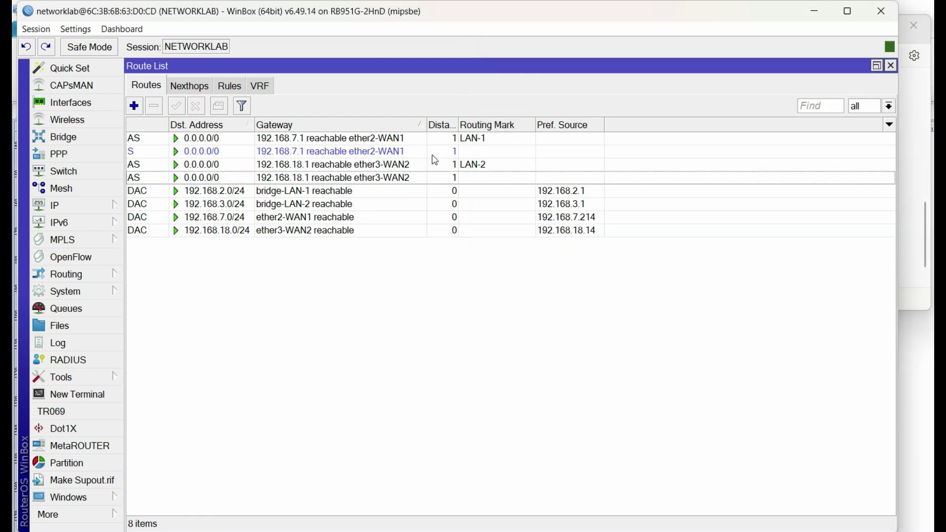
key("alt+Tab")
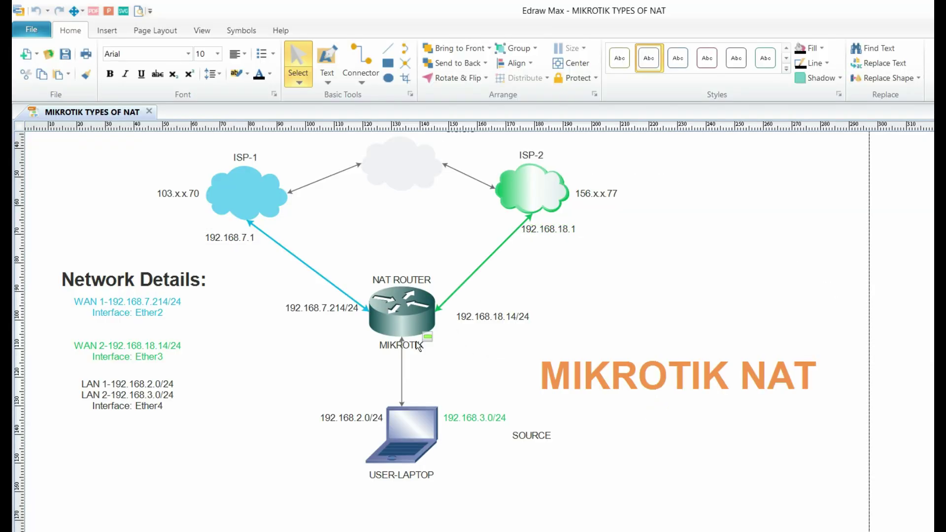